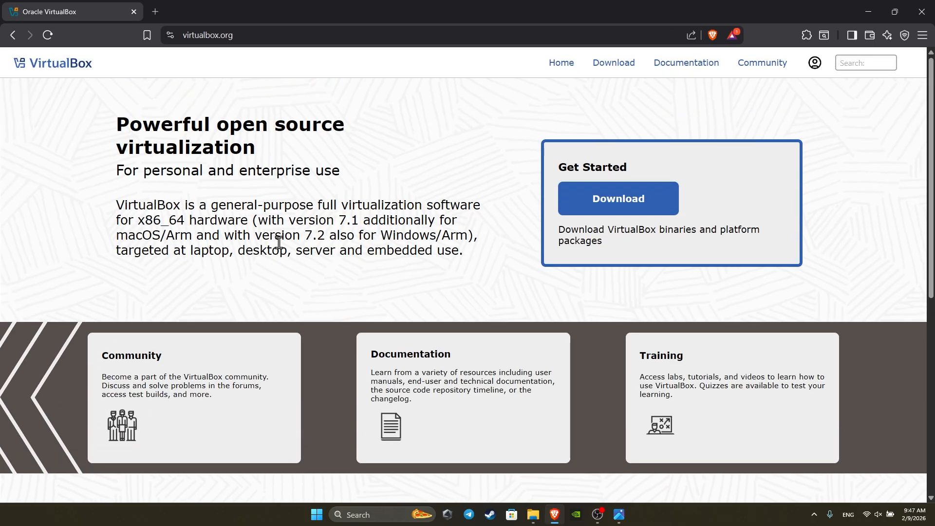
Go from the virtualbox.org home page to the VirtualBox 7.2.6 download page
click(603, 200)
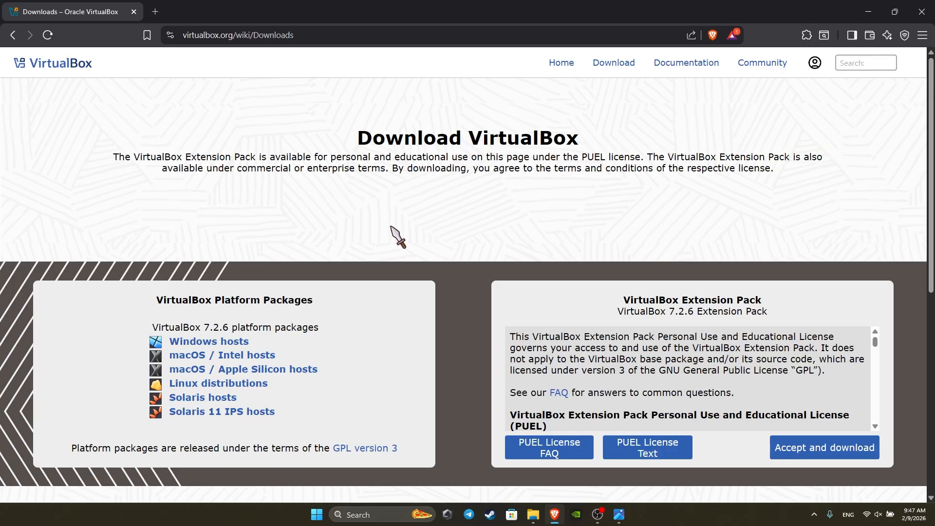
Save the VirtualBox 7.2.6 Windows hosts installer to D:\year 3\ubuntu and confirm the download completed
click(217, 346)
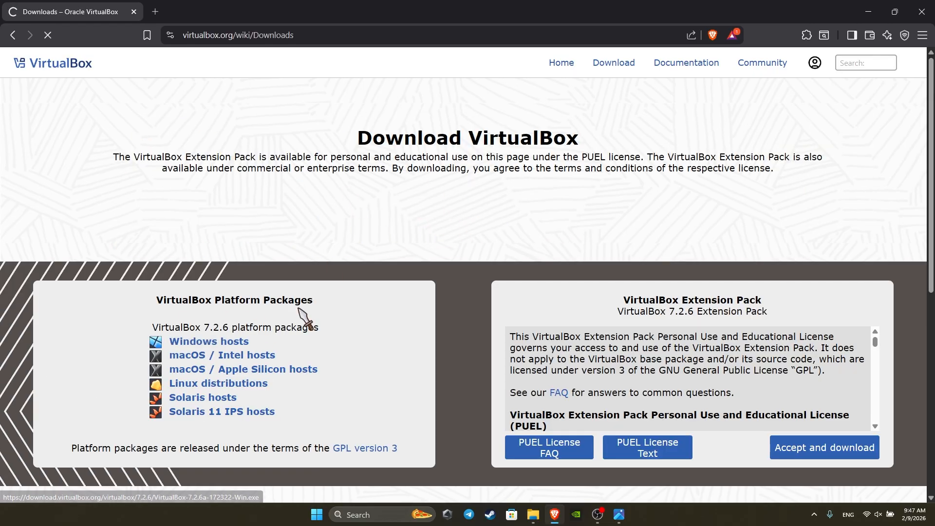
scroll(43, 214, down, 4)
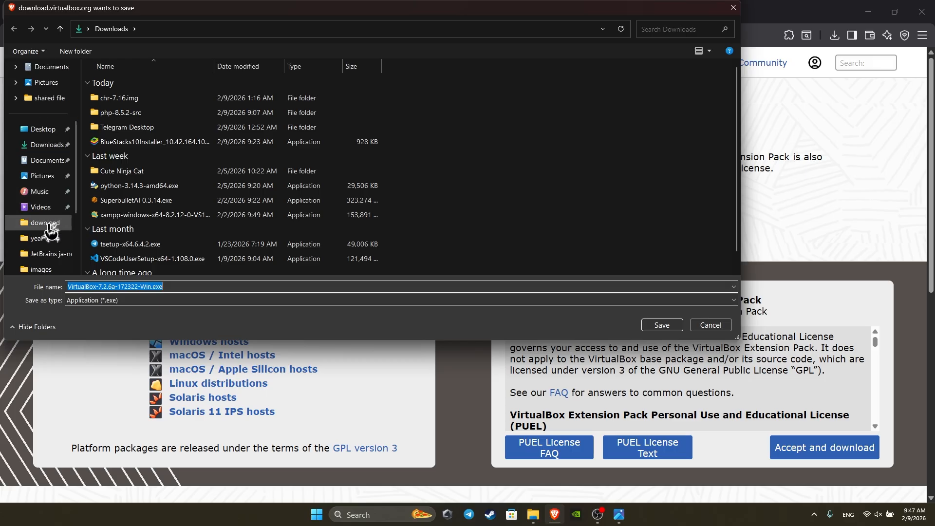
click(52, 222)
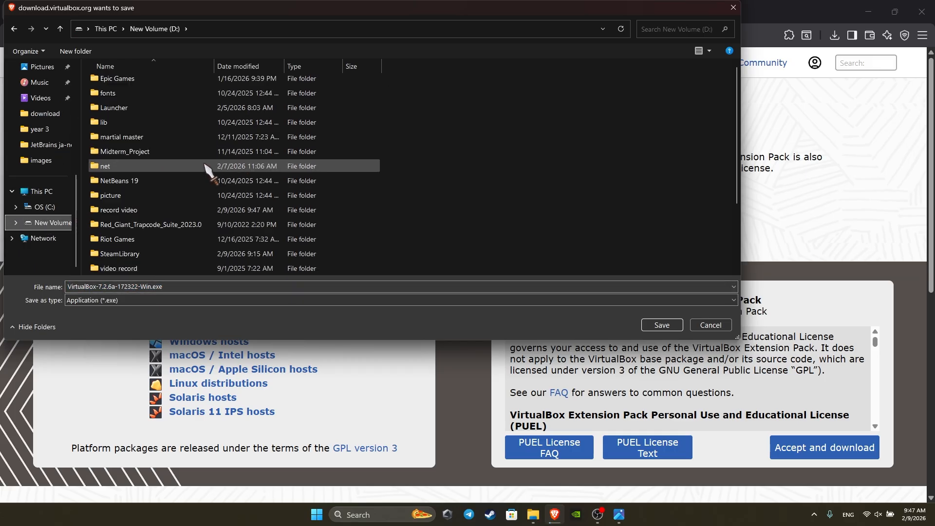
scroll(175, 214, down, 1)
double_click(141, 264)
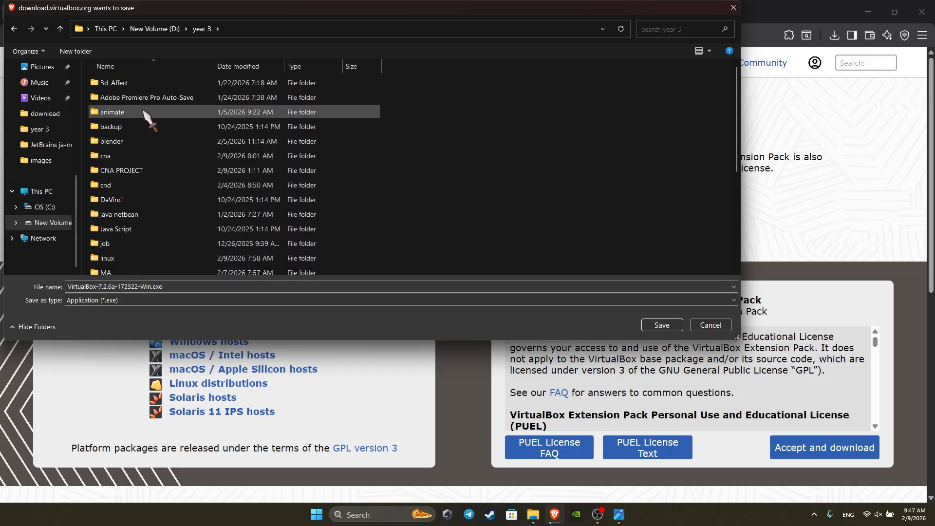
scroll(136, 234, down, 3)
scroll(129, 232, down, 1)
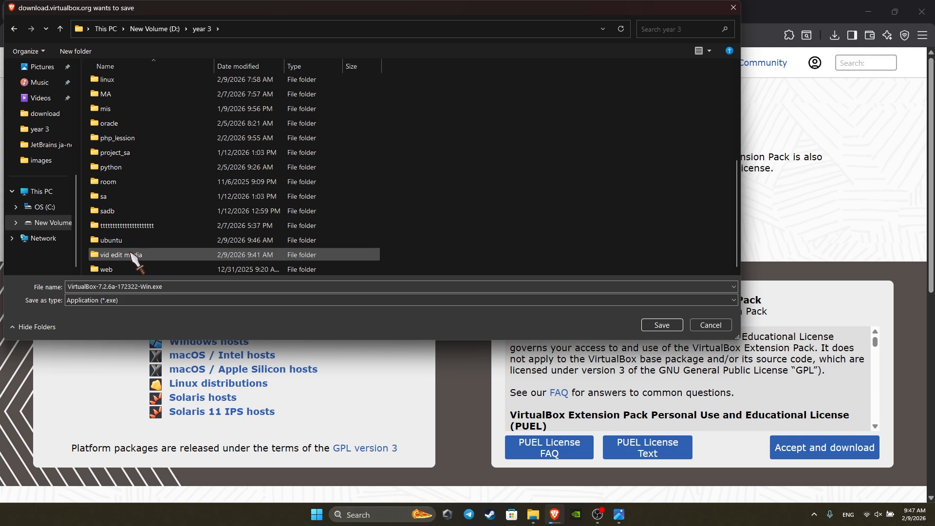
double_click(128, 234)
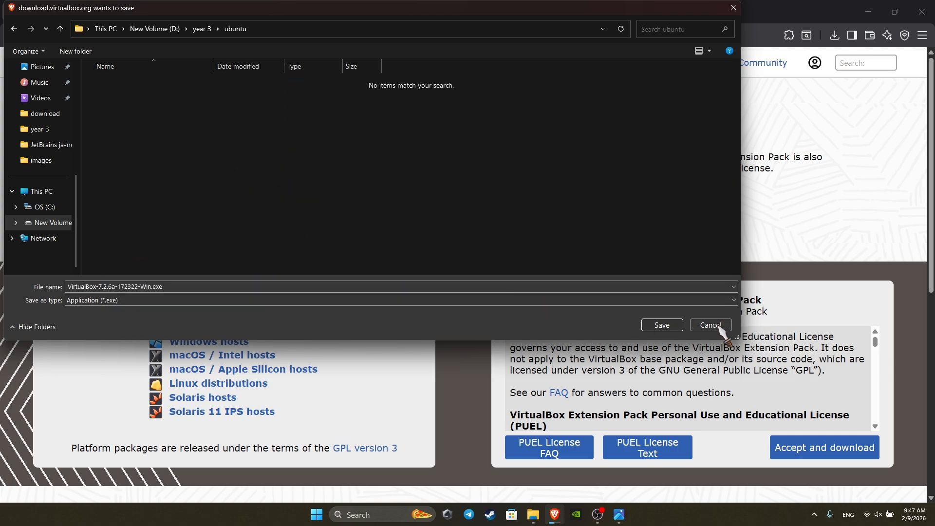
click(662, 325)
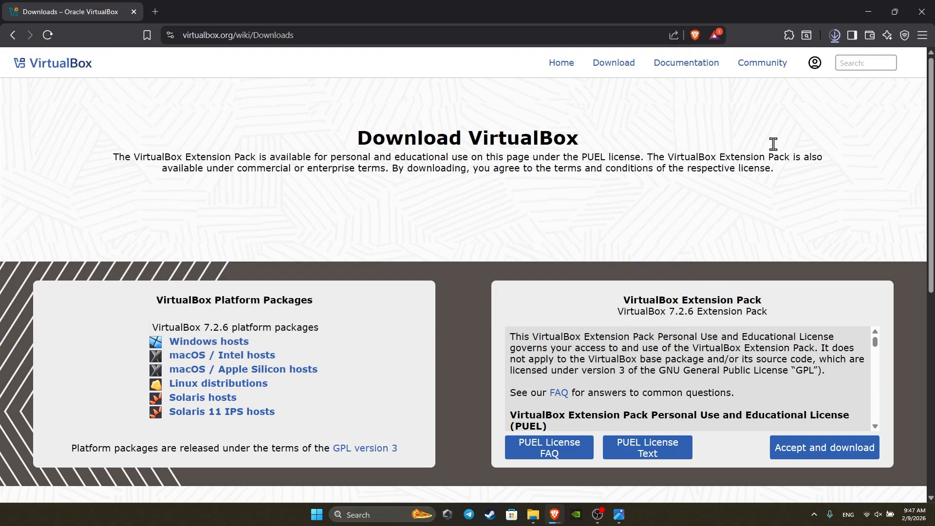
click(835, 35)
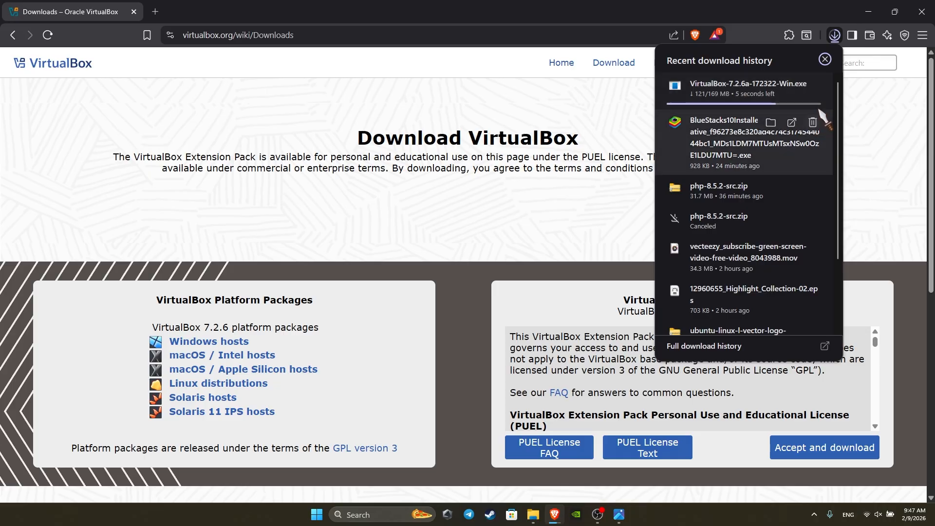
click(852, 101)
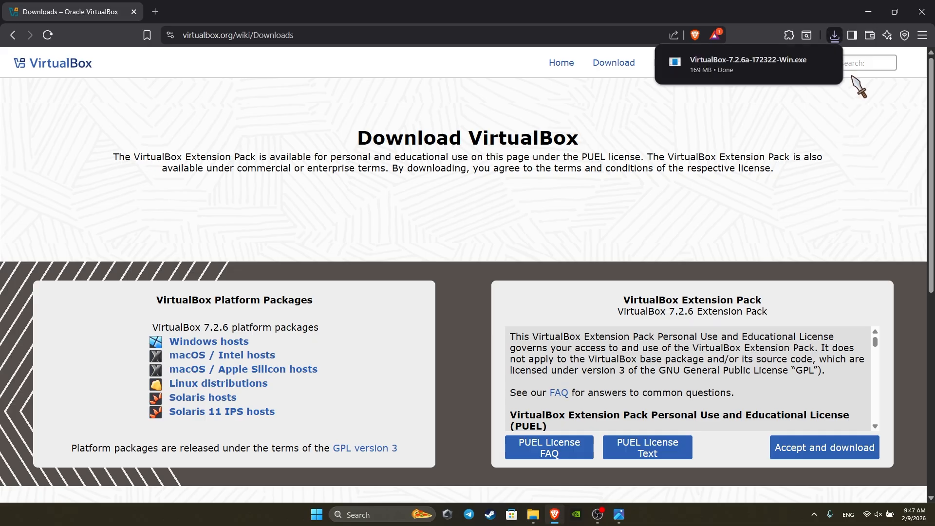
Load ubuntu.com/download/server in a new tab to show the Get Ubuntu Server page
click(155, 12)
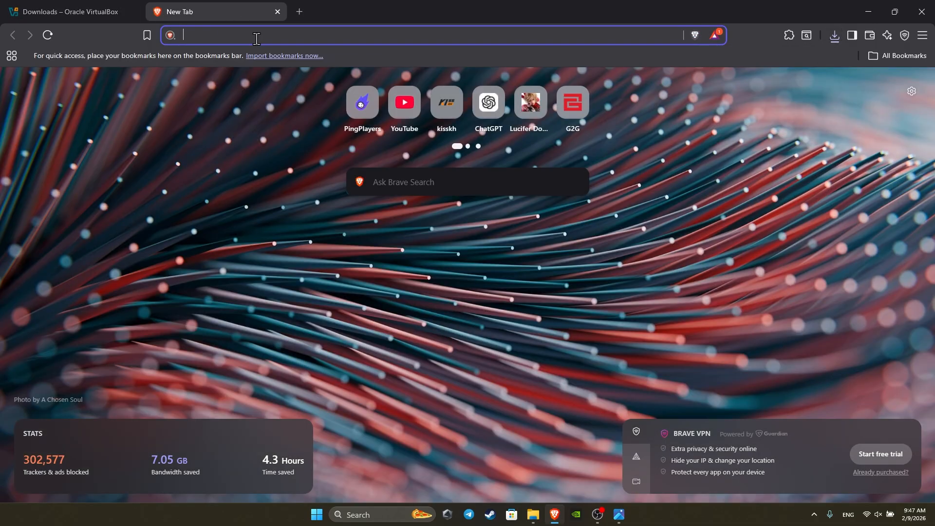
text(u)
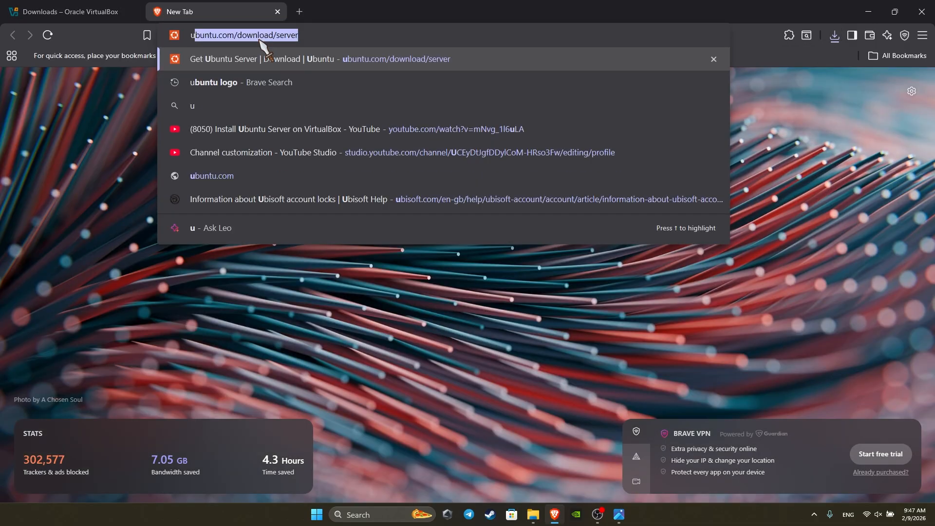
text(bu)
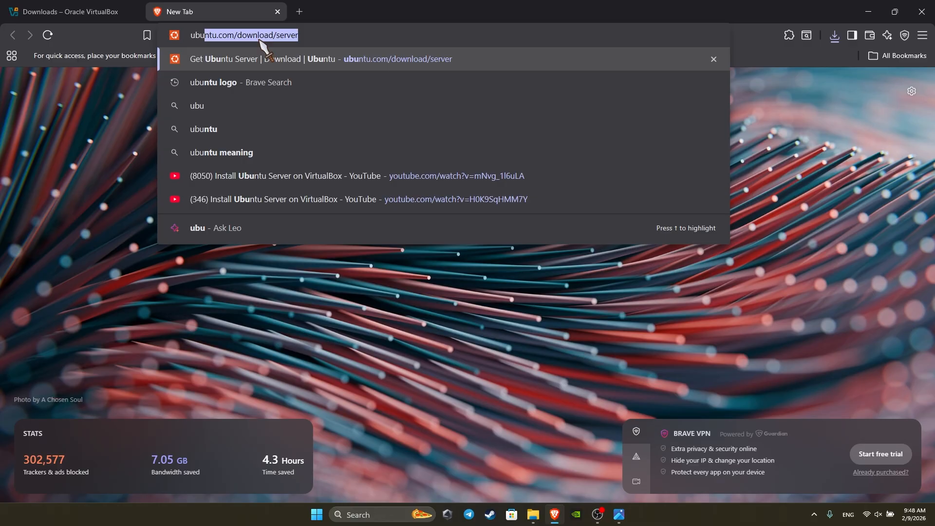
key(Return)
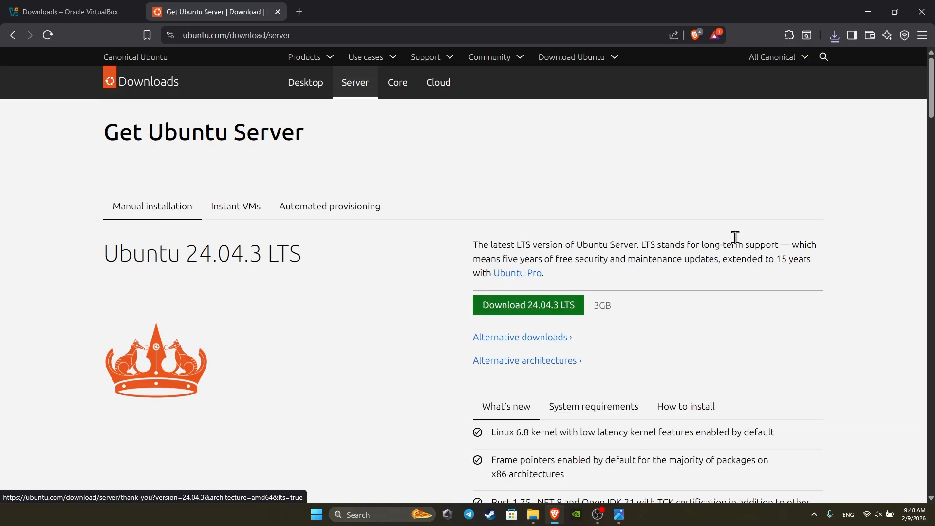
Minimize the Brave window to get back to the desktop
click(868, 12)
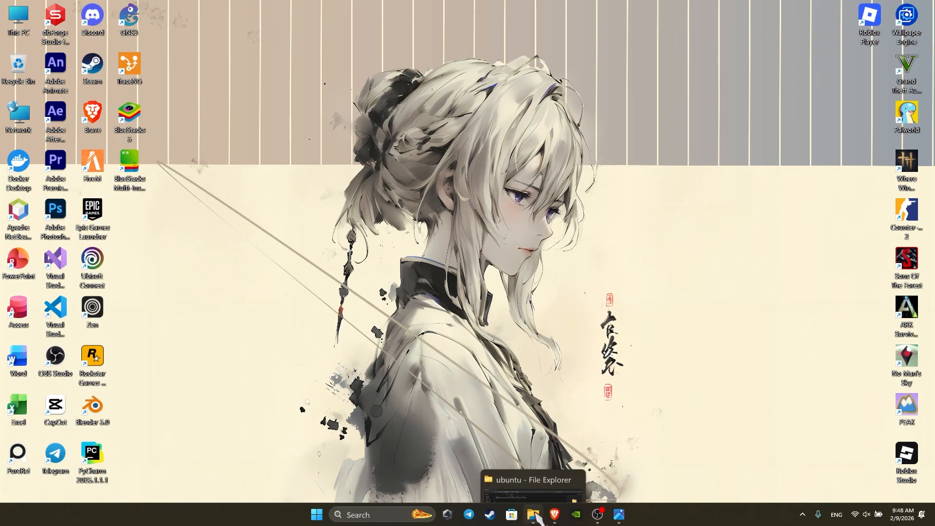
click(554, 514)
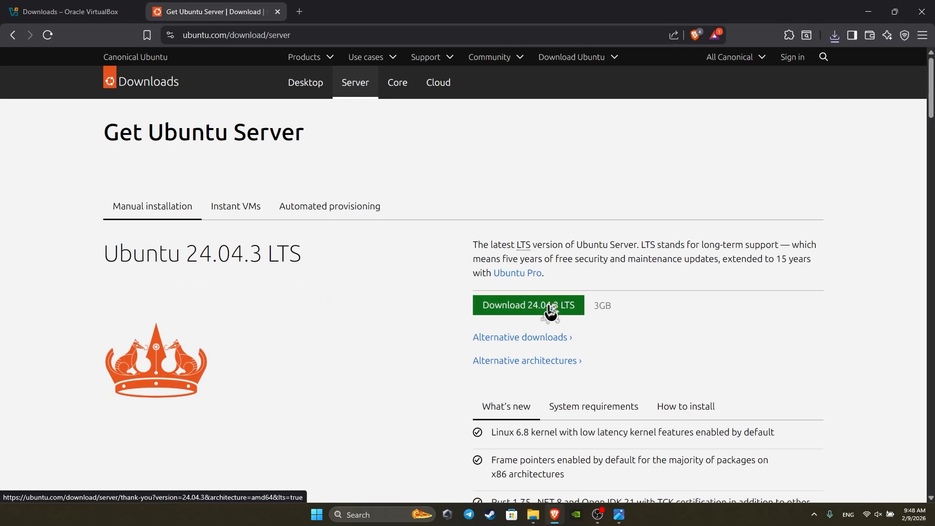
click(868, 11)
Launch the VirtualBox installer from the ubuntu folder in File Explorer
click(533, 514)
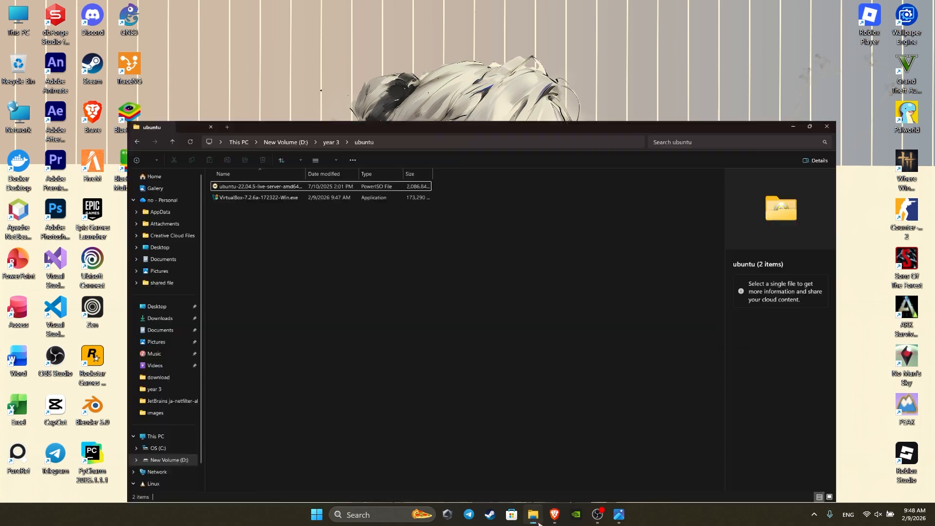
drag(148, 128, 149, 80)
click(149, 130)
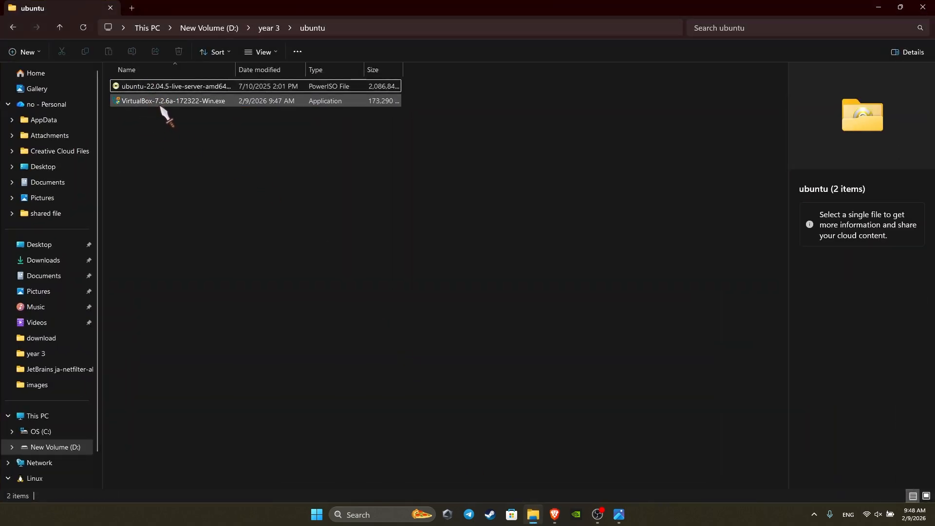
click(132, 101)
double_click(145, 103)
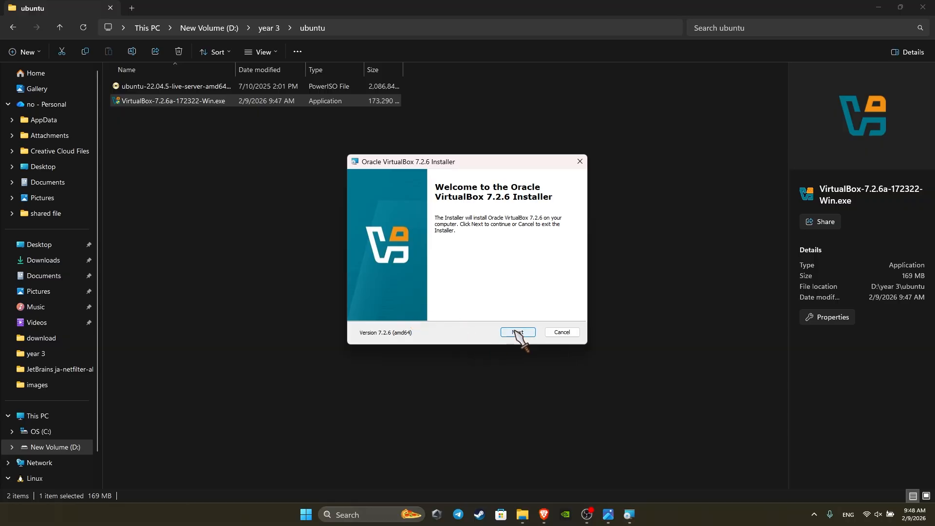
Accept the license and default features, accept both warnings, install, and finish with VirtualBox launching
click(517, 332)
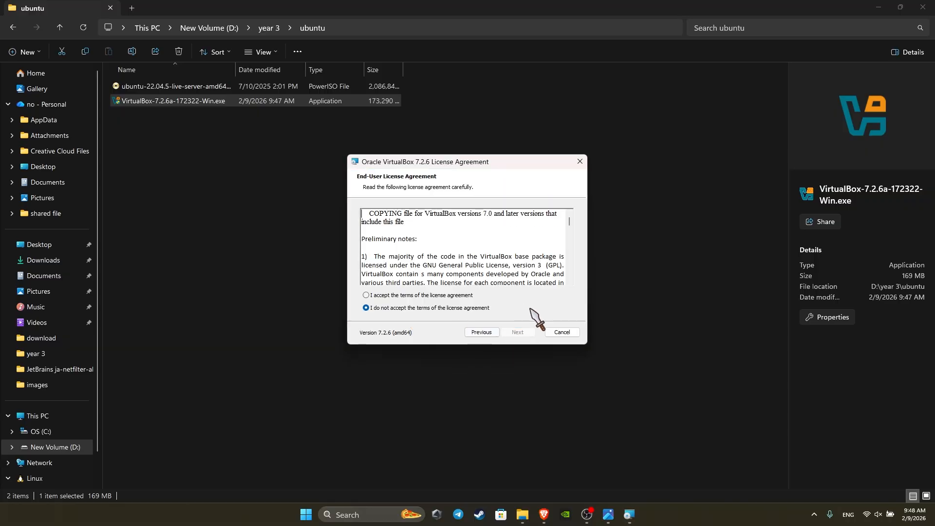
click(395, 295)
click(519, 330)
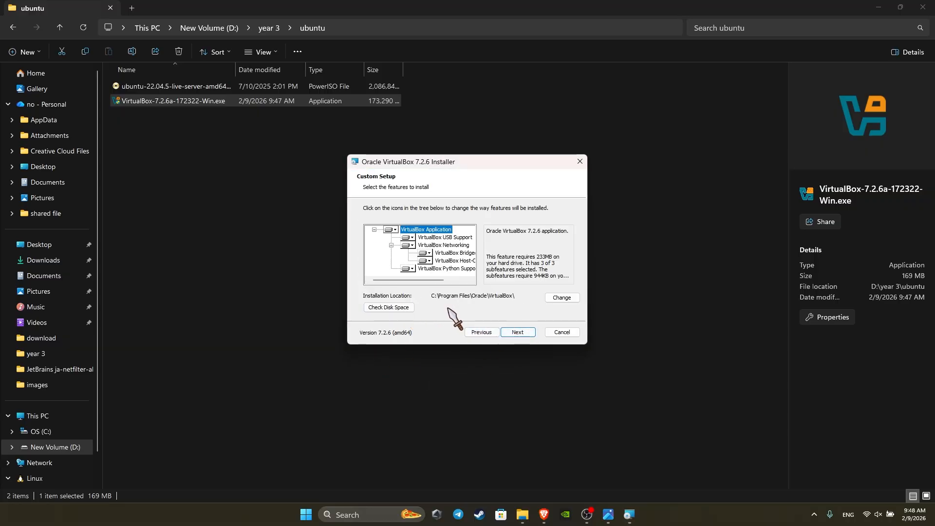
click(518, 332)
click(518, 332)
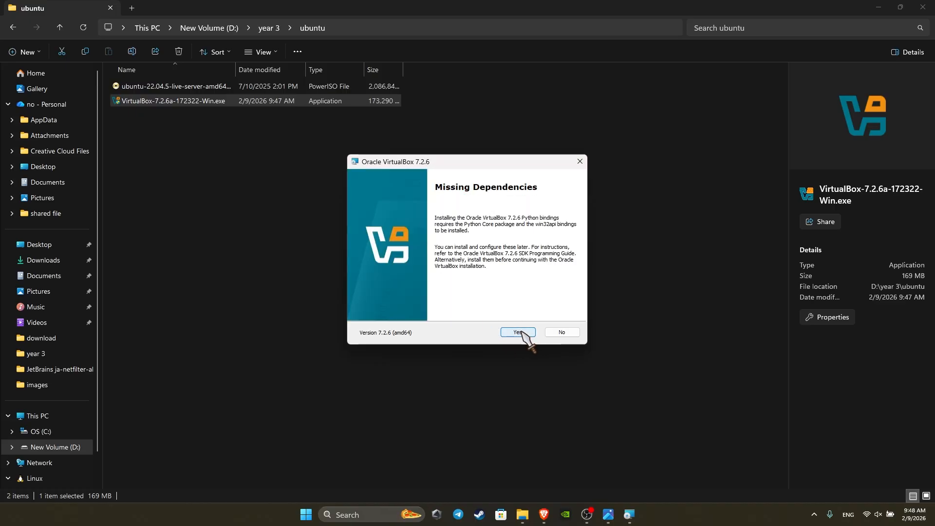
click(519, 332)
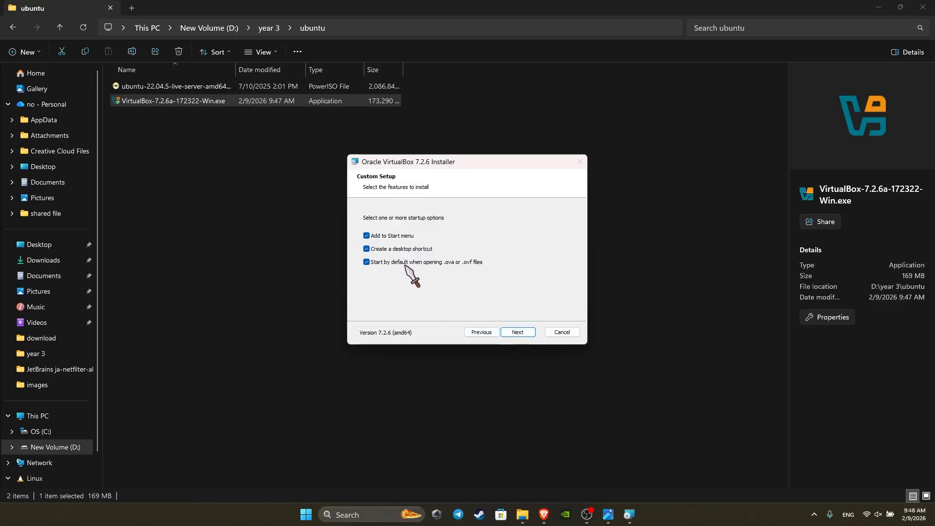
click(518, 332)
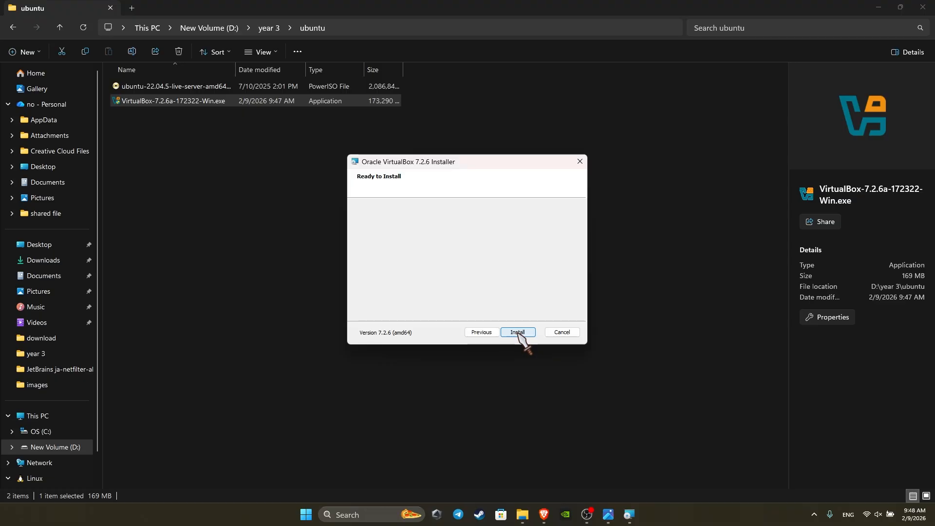
click(518, 332)
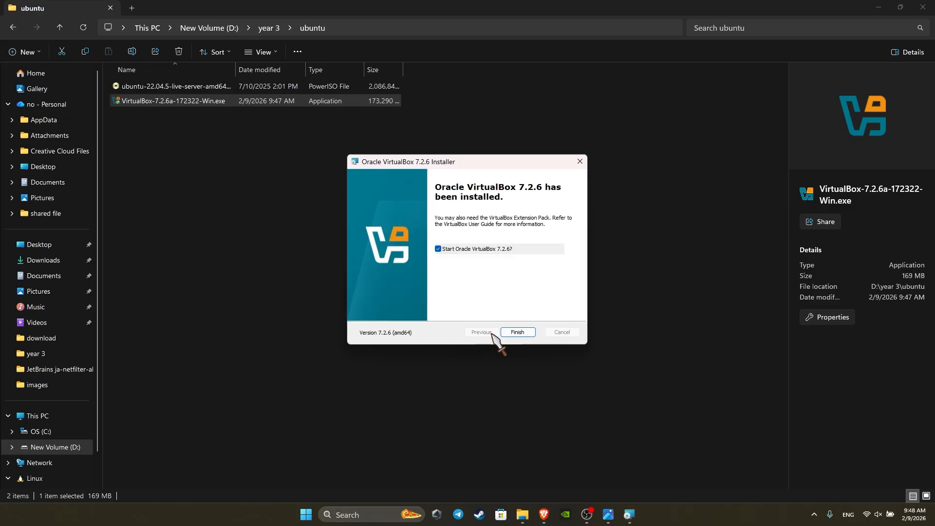
click(518, 333)
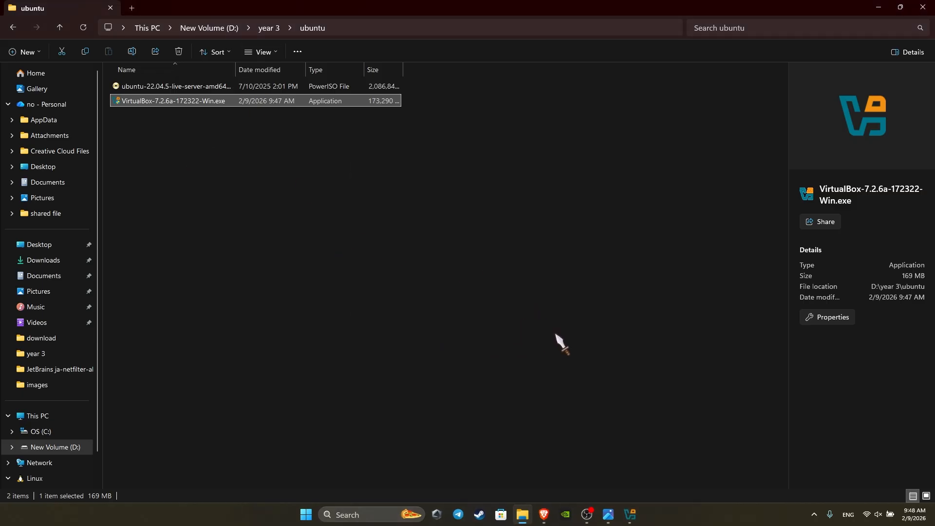
Bring the VirtualBox Manager to the front and maximize it
click(636, 521)
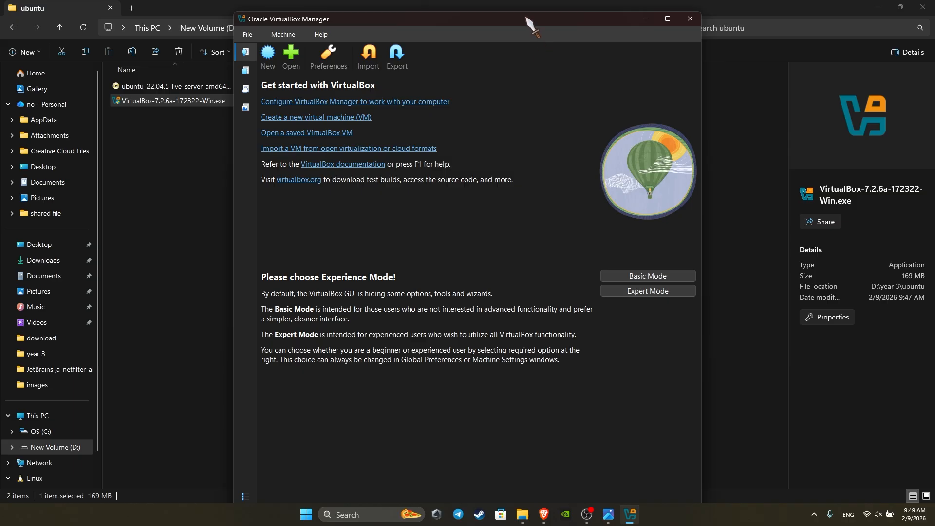
drag(526, 18, 529, 43)
click(671, 44)
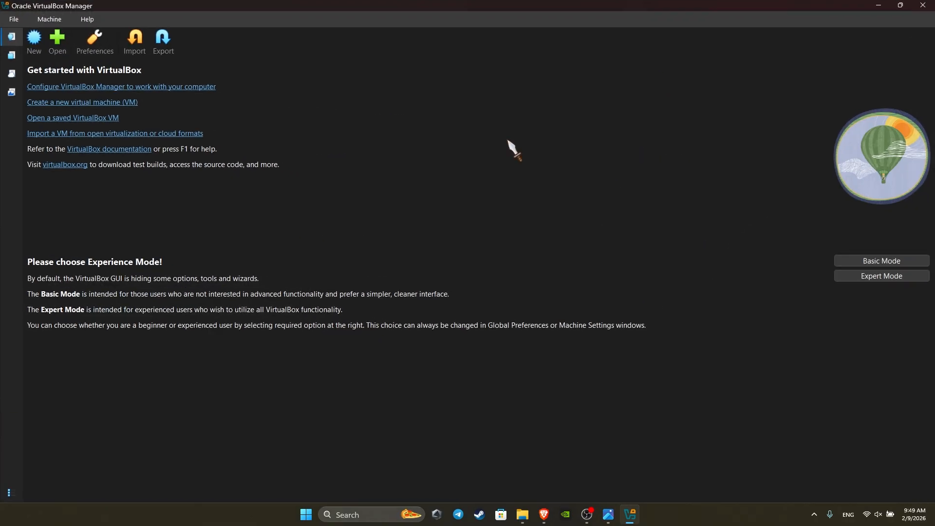
Start a new VM named ubuntu with its folder set to D:\year 3\ubuntu
click(34, 40)
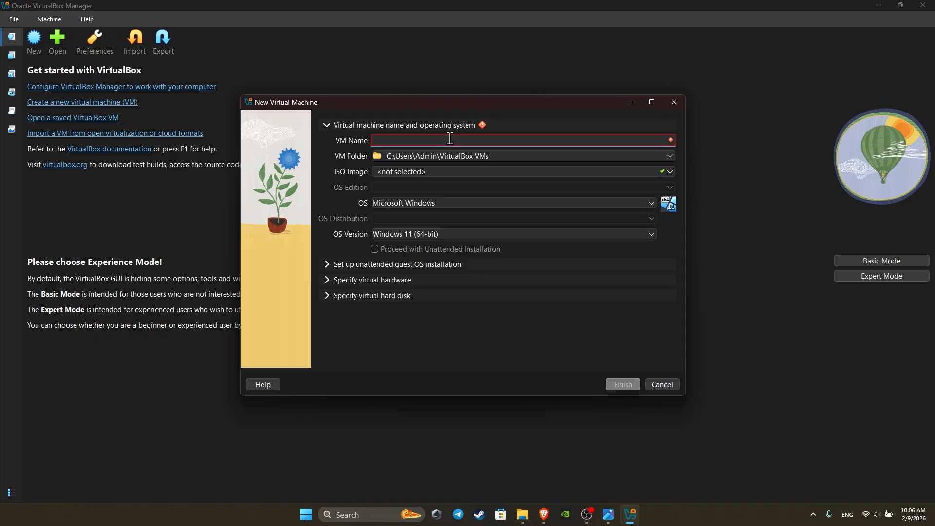
text(ubuntu)
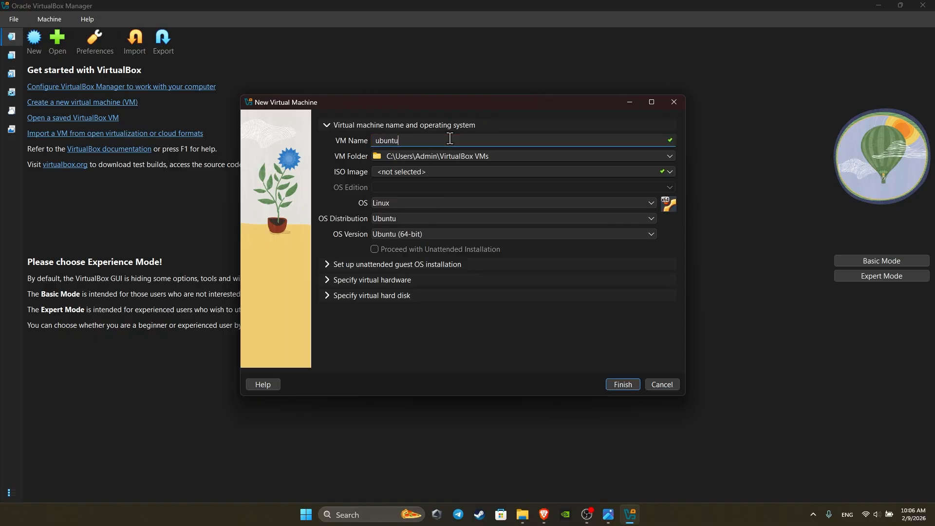
click(669, 157)
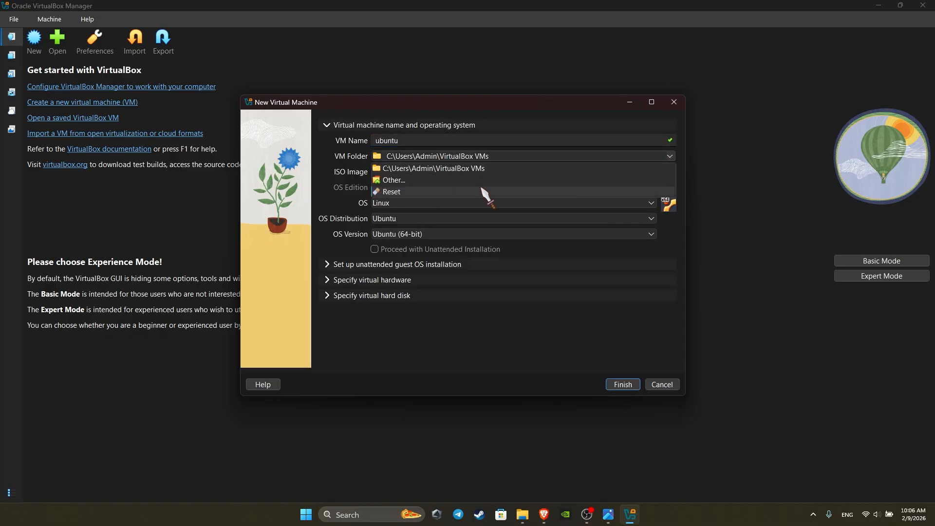
click(407, 183)
scroll(237, 265, down, 8)
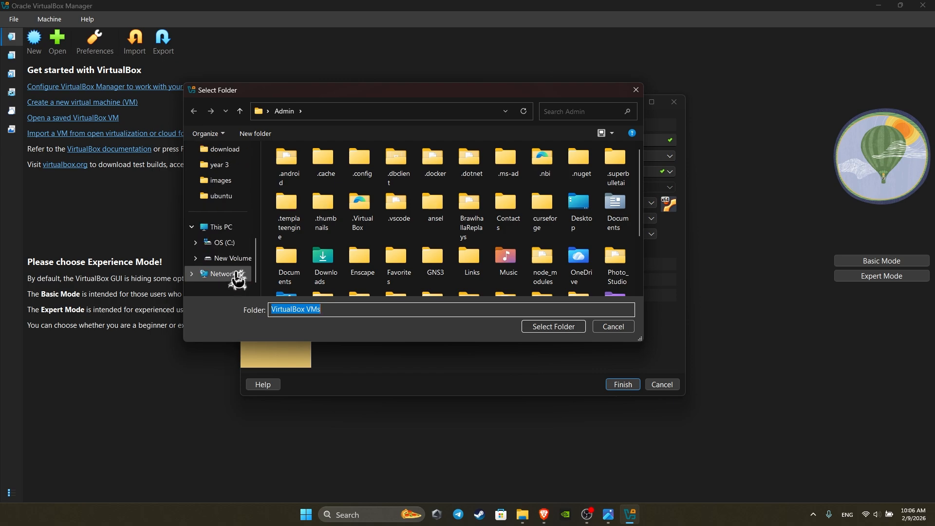
click(229, 166)
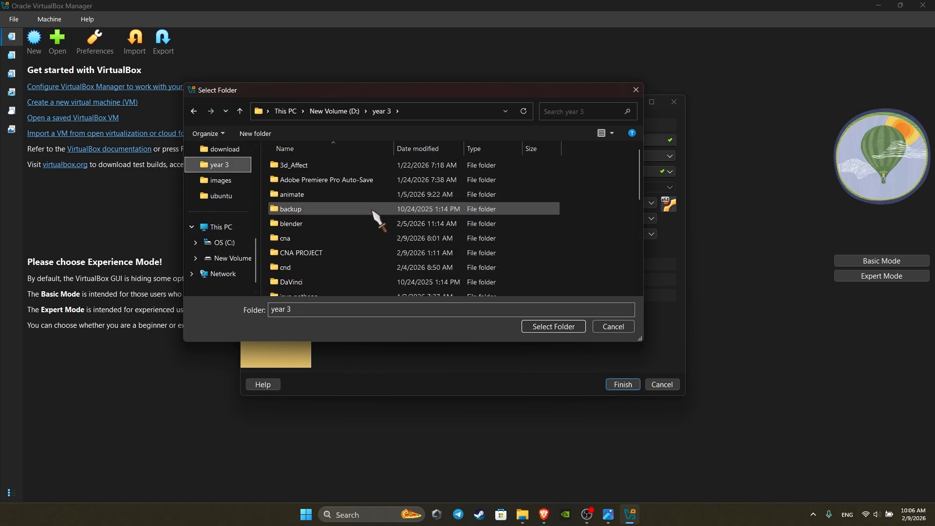
scroll(341, 234, down, 5)
scroll(321, 278, down, 3)
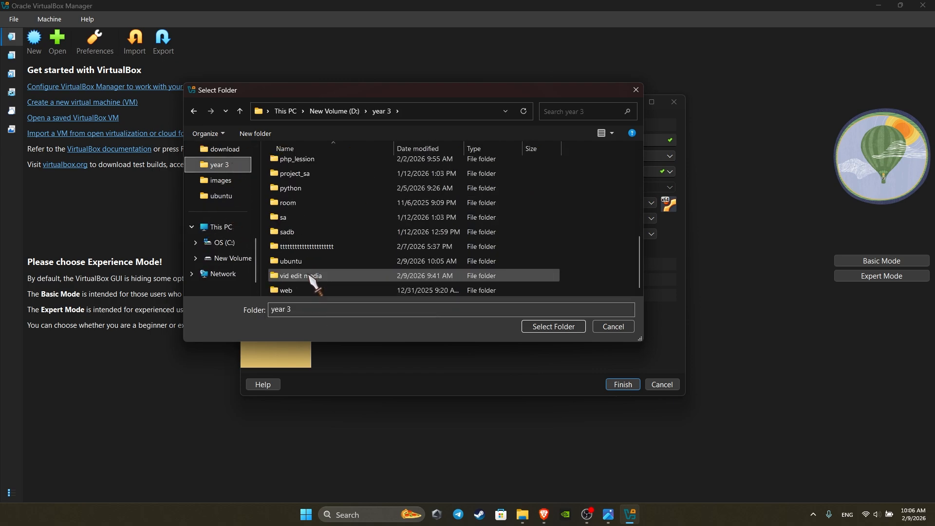
double_click(307, 261)
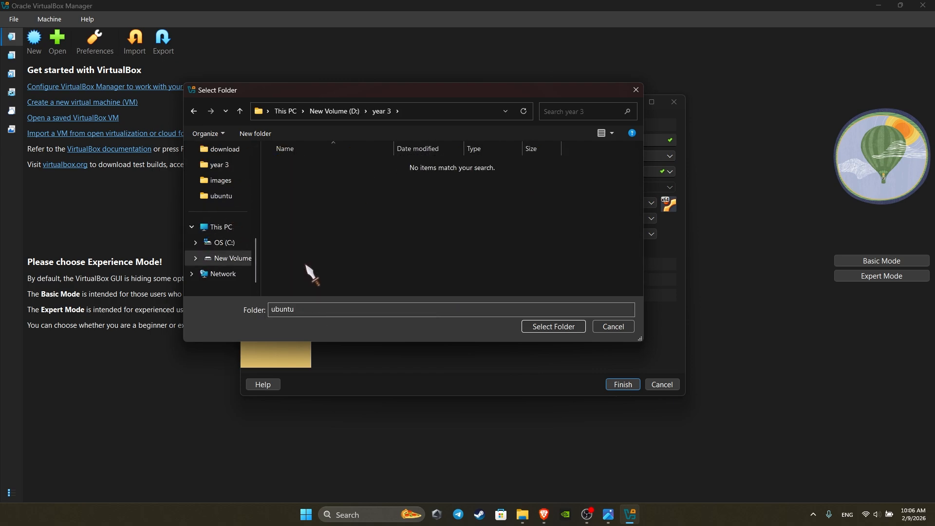
click(566, 327)
Attach ubuntu-22.04.5-live-server-amd64.iso and uncheck Proceed with Unattended Installation
click(432, 172)
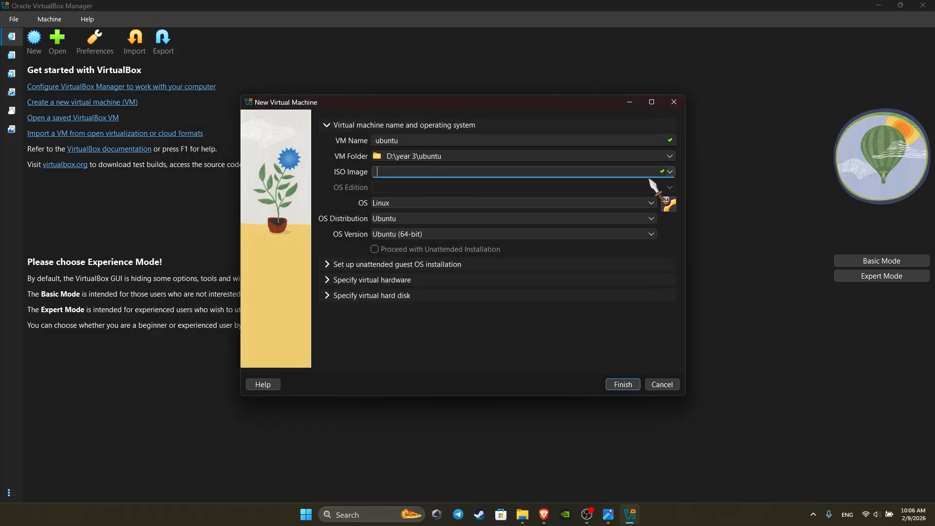
click(671, 172)
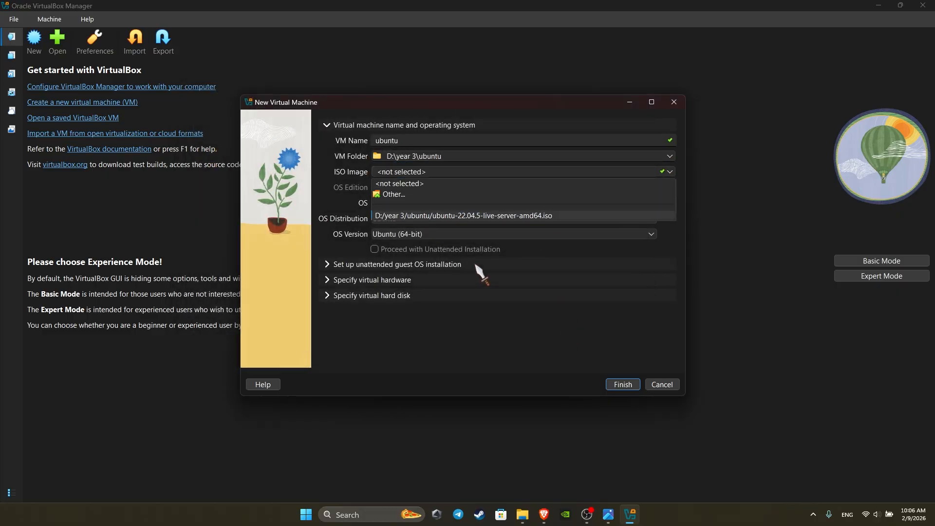
click(395, 193)
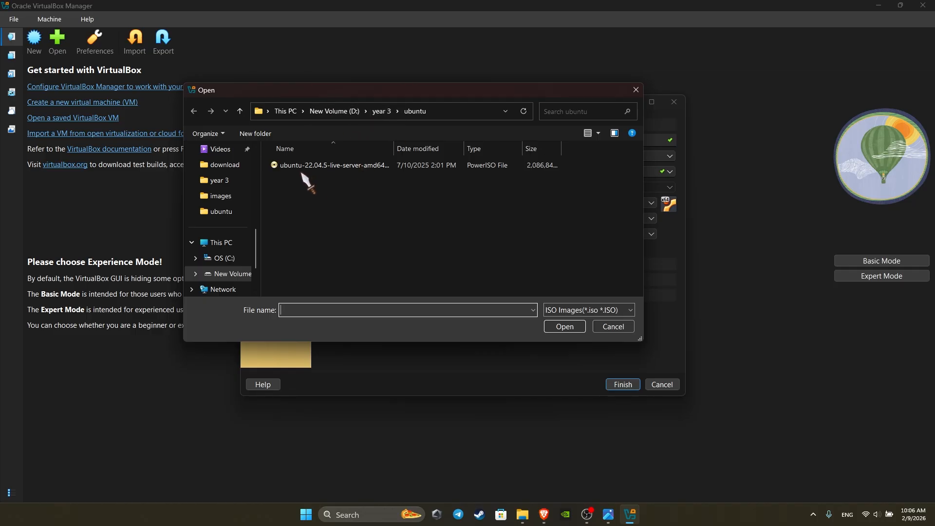
double_click(307, 166)
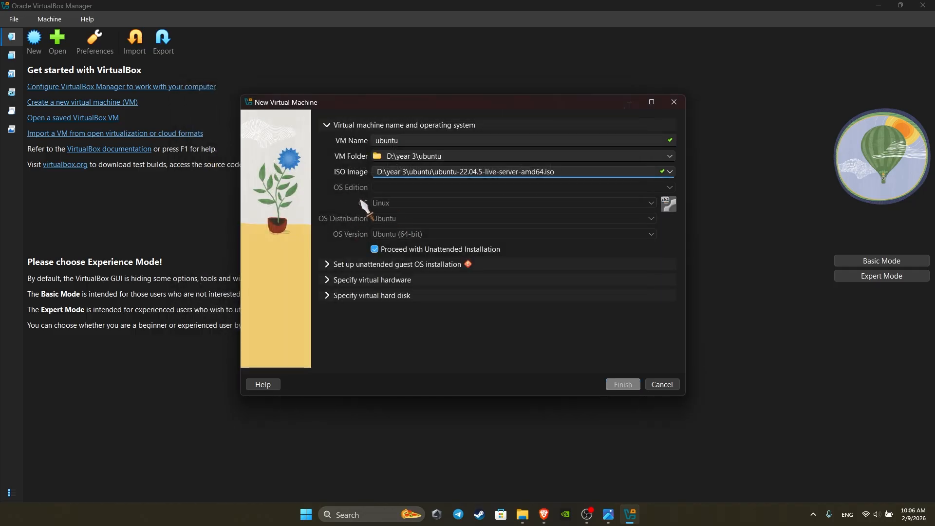
click(375, 250)
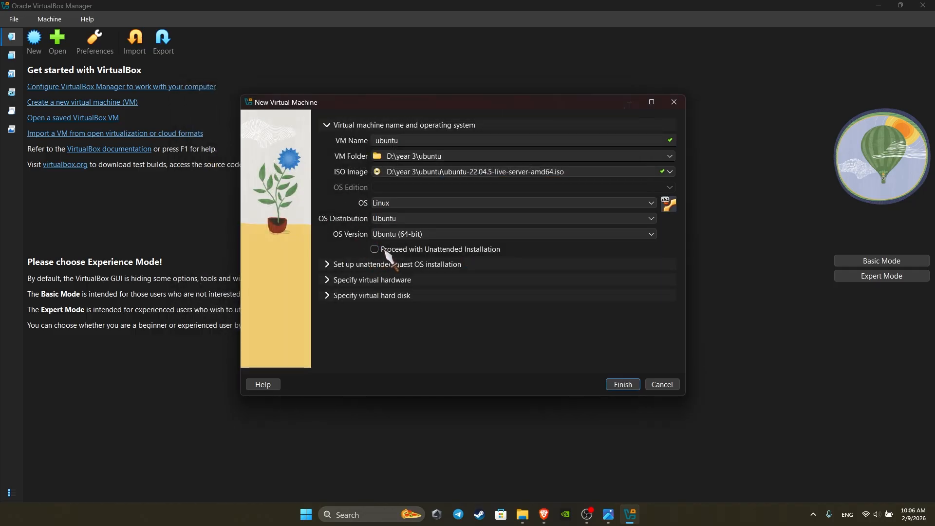
Replace the default user name, enter and confirm a password, and set base memory to 4096 MB
click(334, 264)
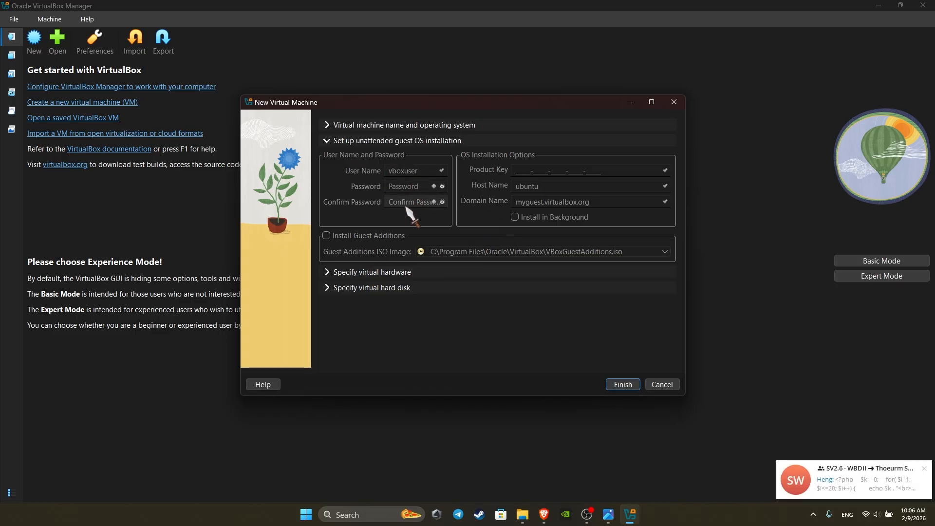
click(330, 125)
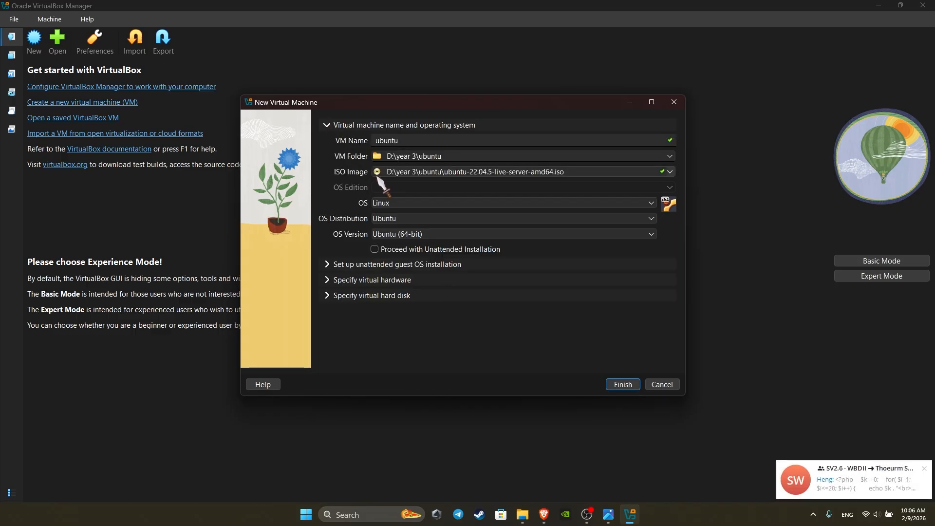
click(328, 264)
drag(417, 172, 361, 177)
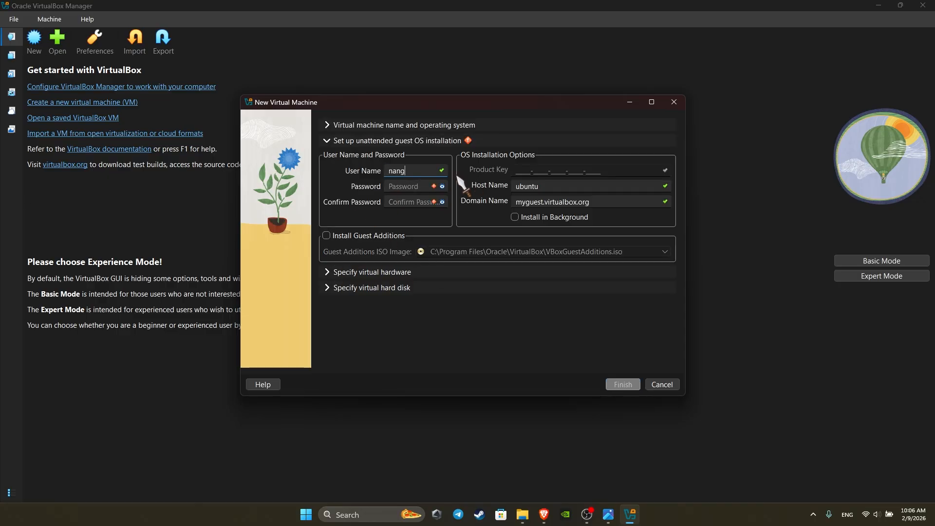
click(408, 185)
text(123)
click(419, 200)
text(123)
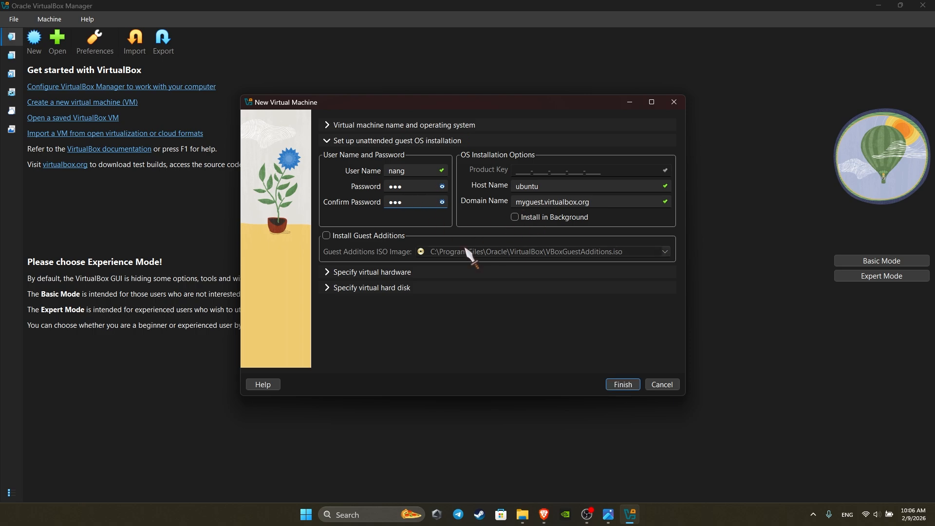
click(329, 272)
drag(399, 174, 409, 174)
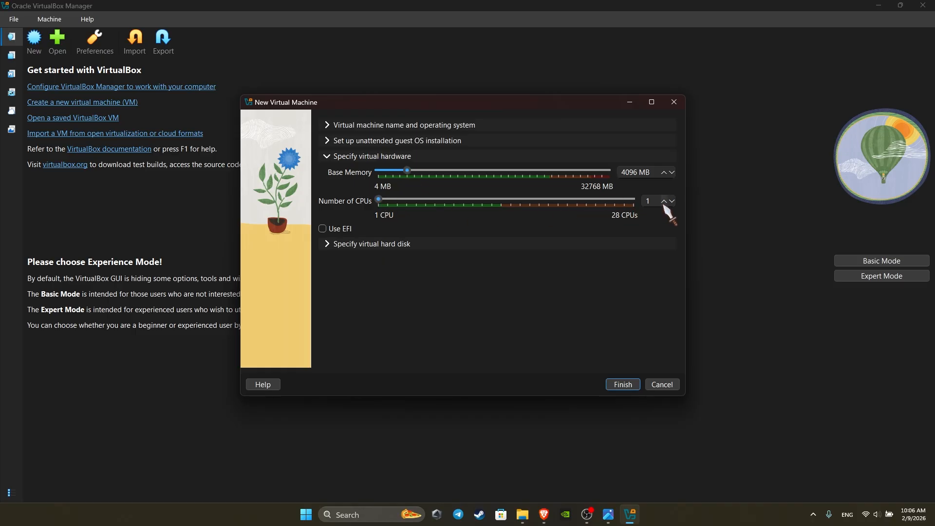
Enable EFI, resize the virtual hard disk to 500 GB, and re-expand the name and unattended sections
click(322, 229)
click(334, 245)
drag(640, 231, 685, 233)
text(500 GB)
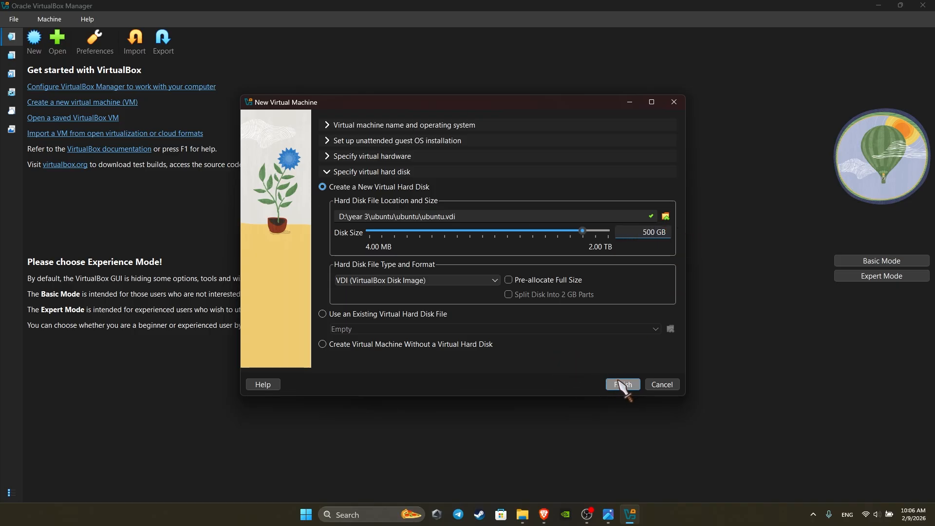
click(337, 127)
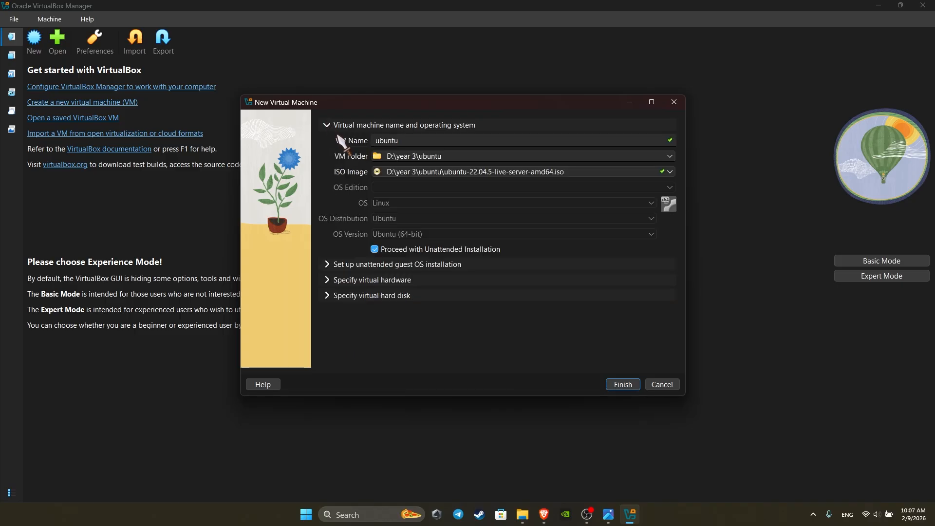
click(333, 265)
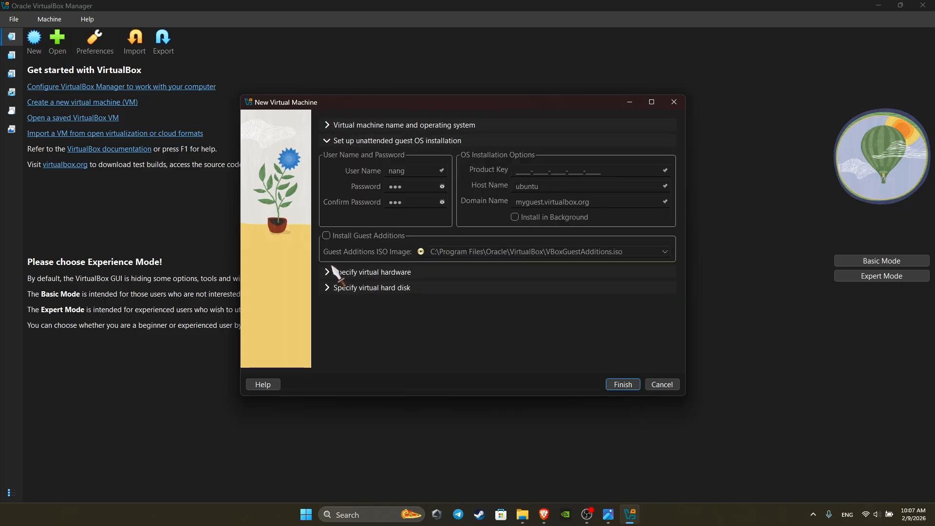
Finish creating the ubuntu VM, boot 'Try or Install Ubuntu Server', and maximize the VM window
click(624, 385)
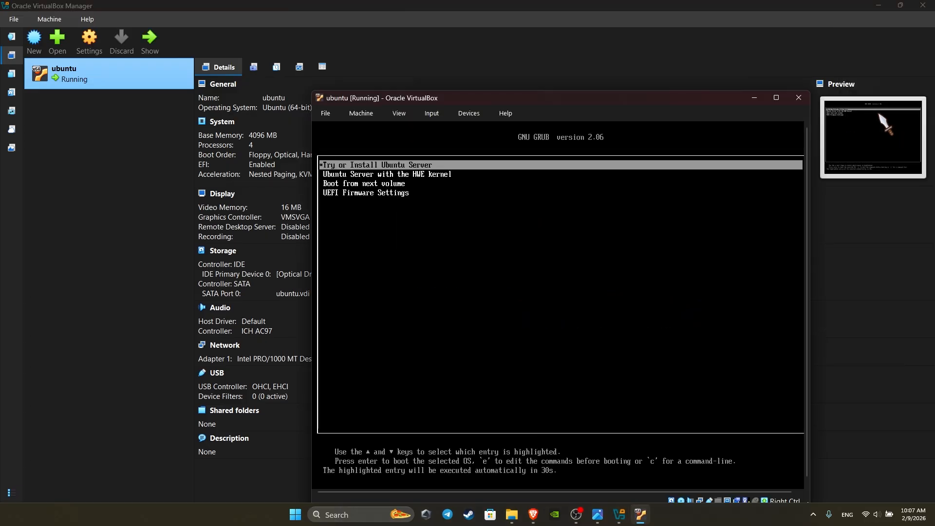
key(Return)
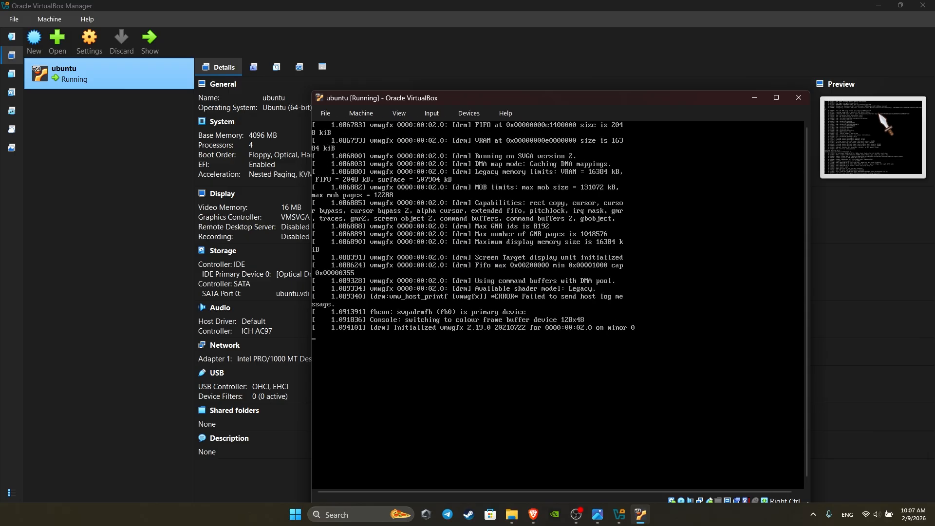
click(777, 98)
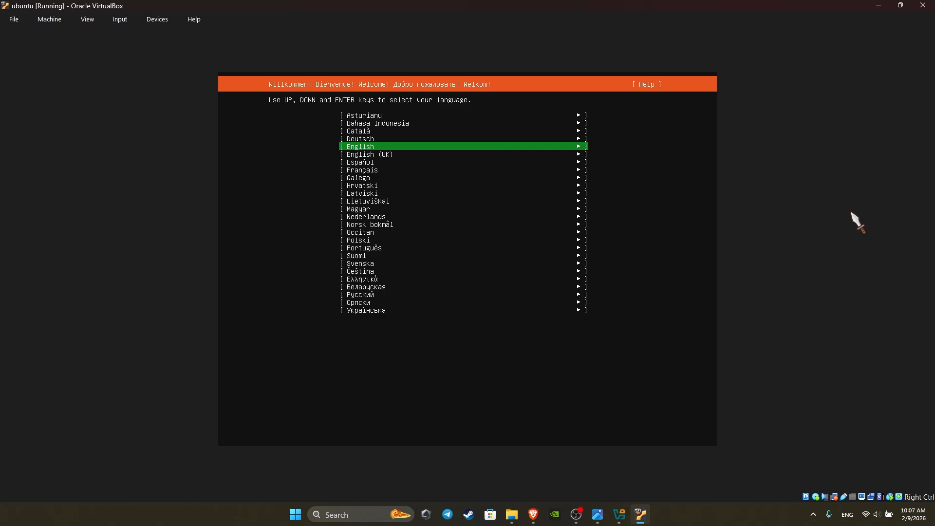
Accept the default English language, keyboard, install type, network, proxy and mirror settings without updating the installer
key(Return)
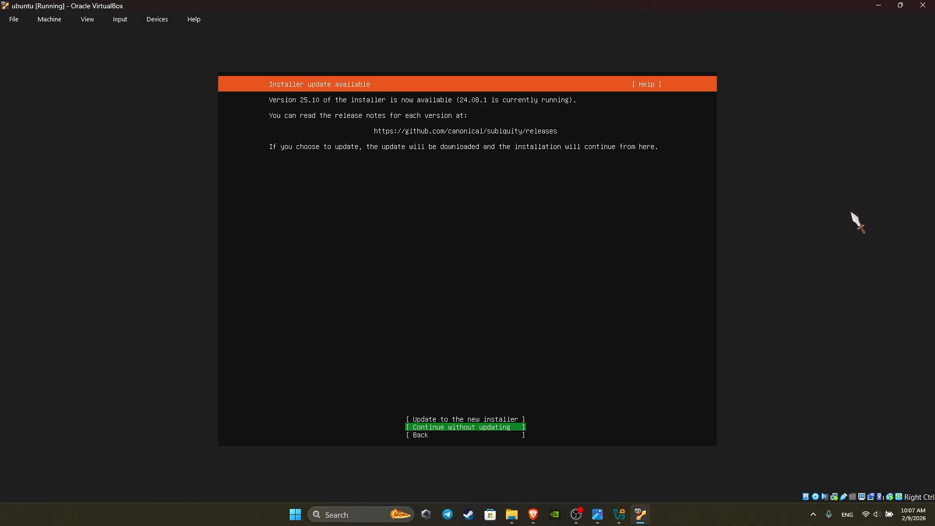
key(Return)
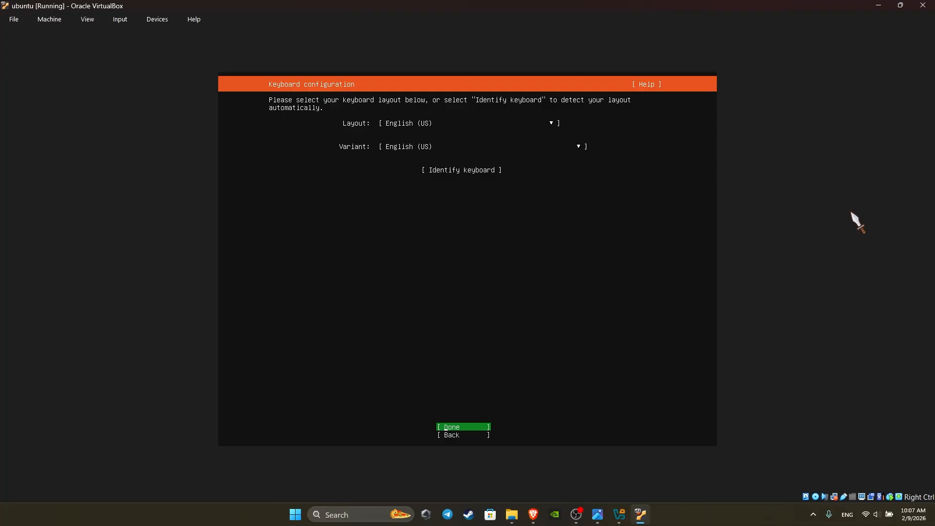
key(Return)
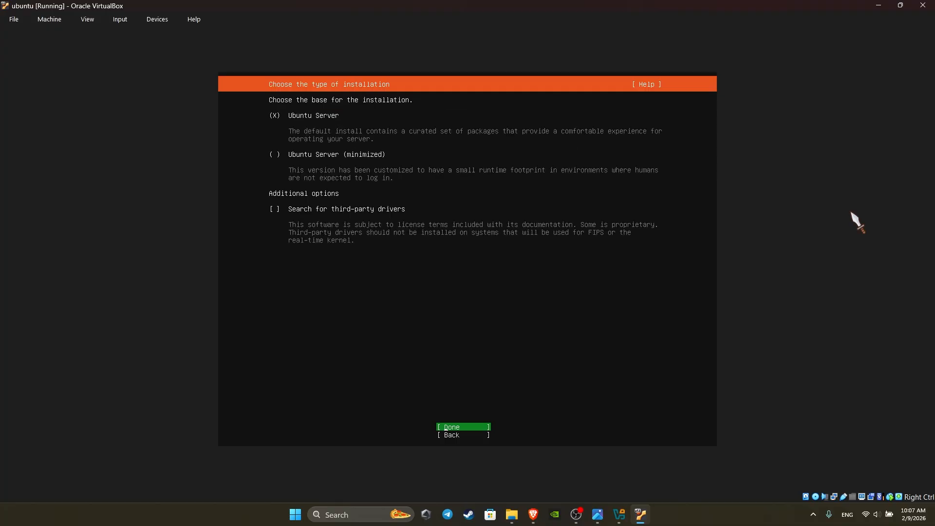
key(Return)
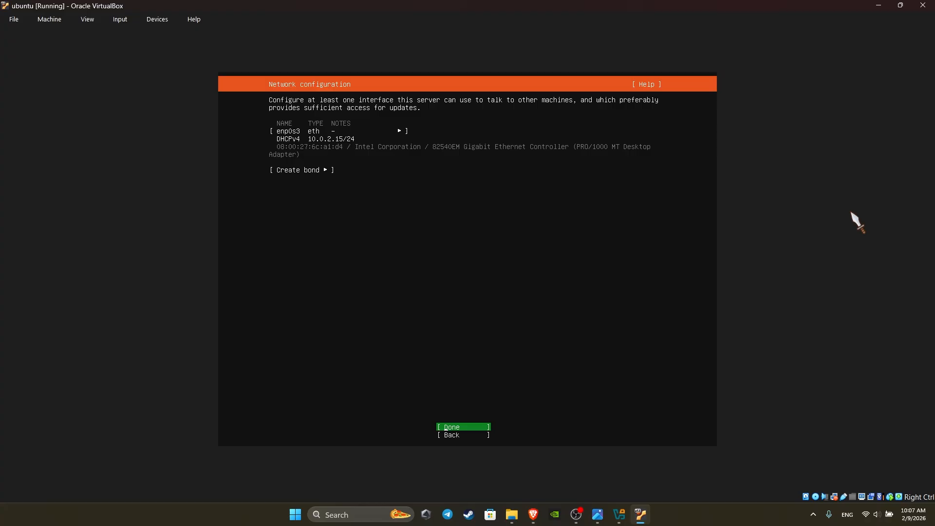
key(Return)
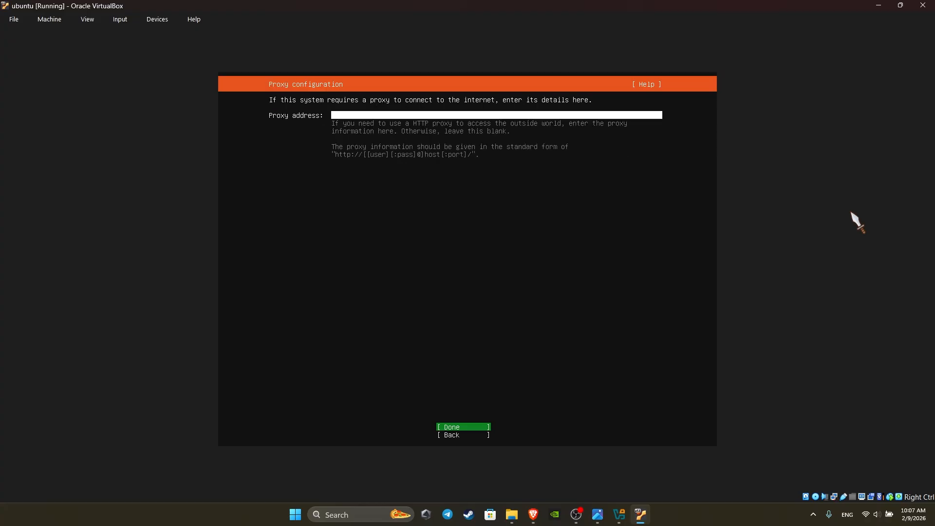
key(Return)
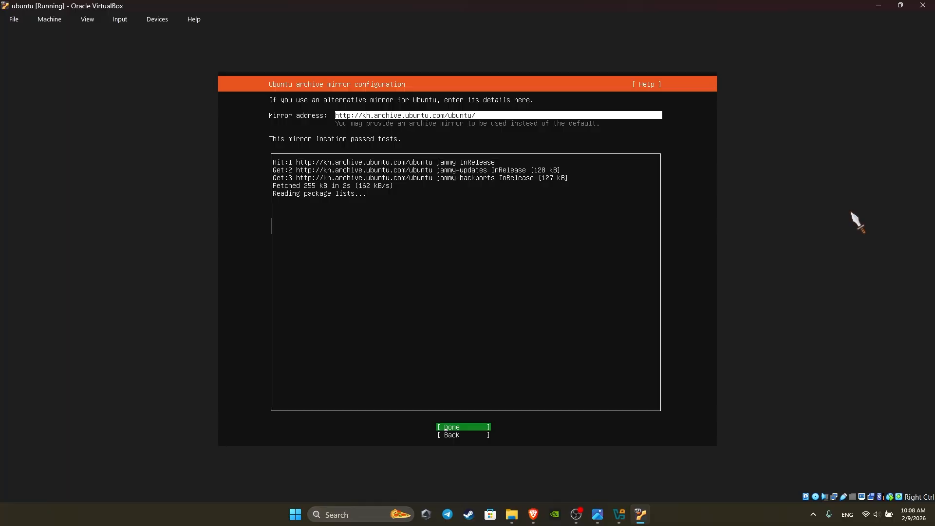
key(Return)
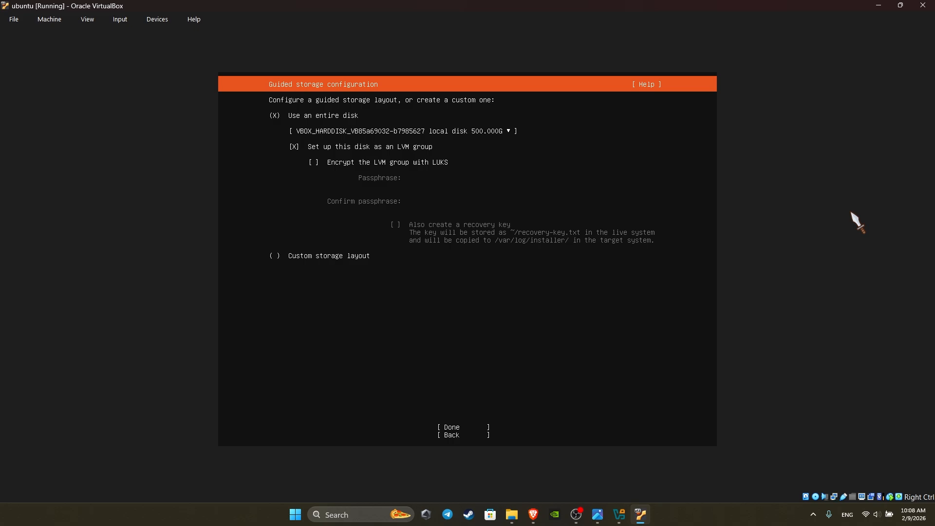
Use the entire disk with LVM turned off, and confirm the destructive install
key(Down)
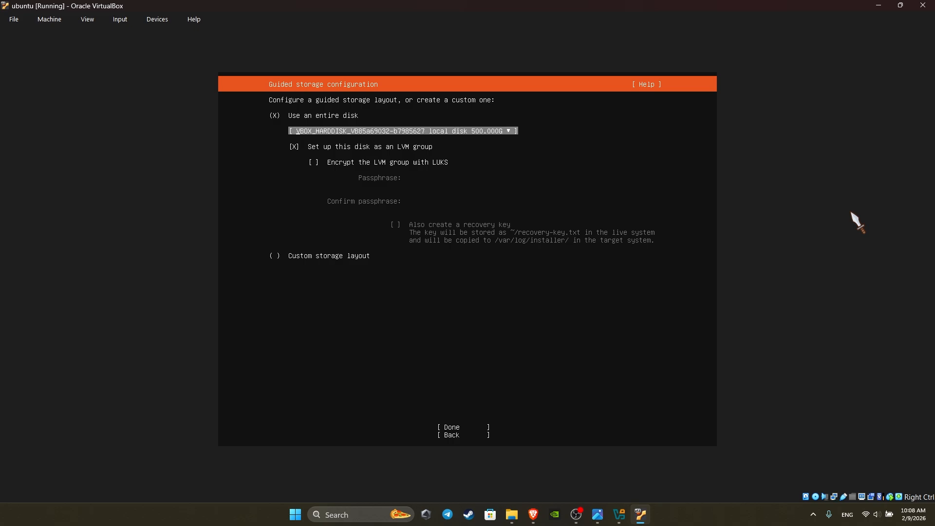
key(Down)
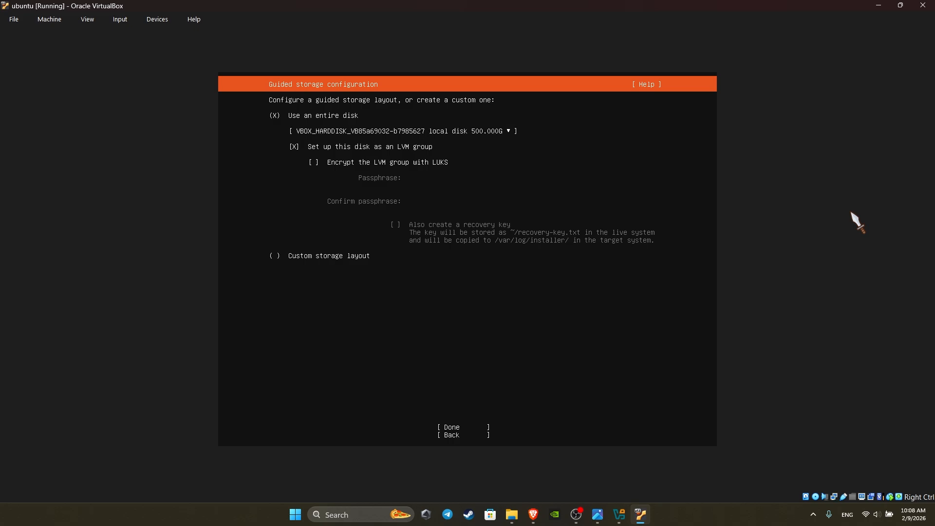
key(space)
key(Down)
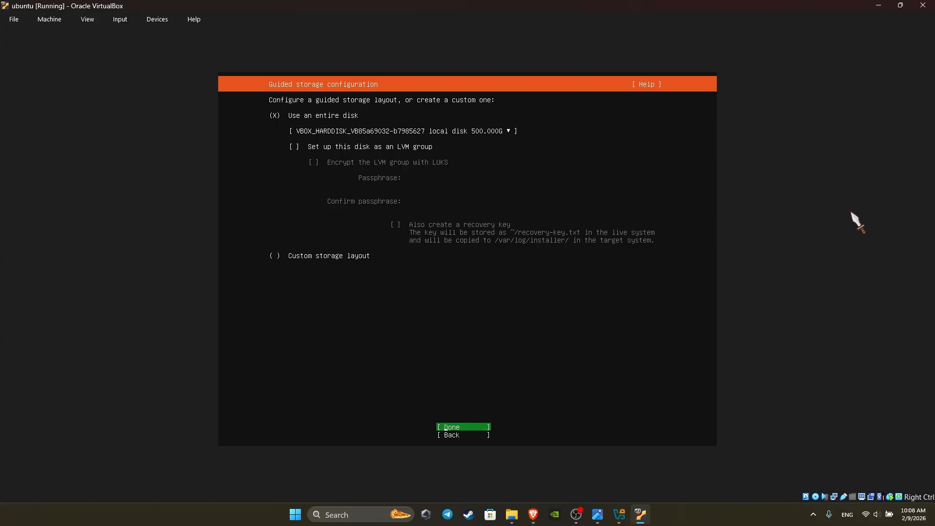
key(Return)
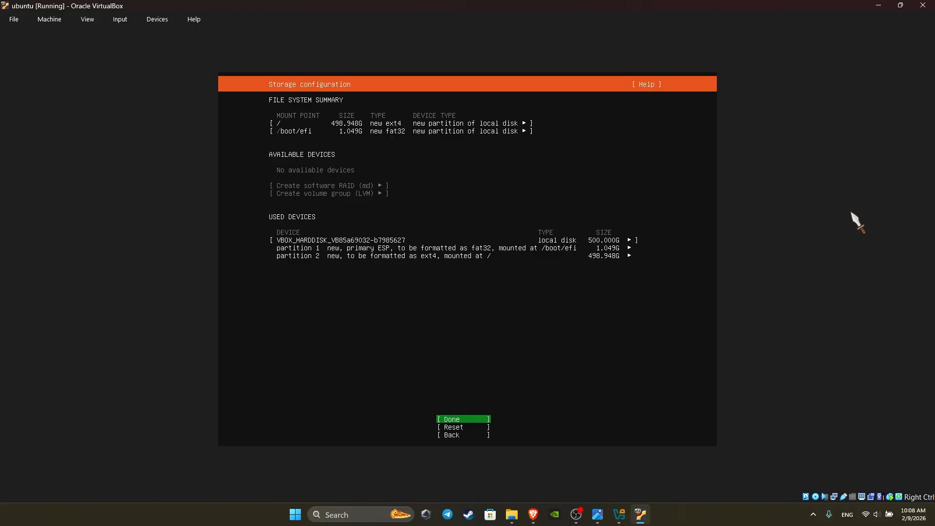
key(Return)
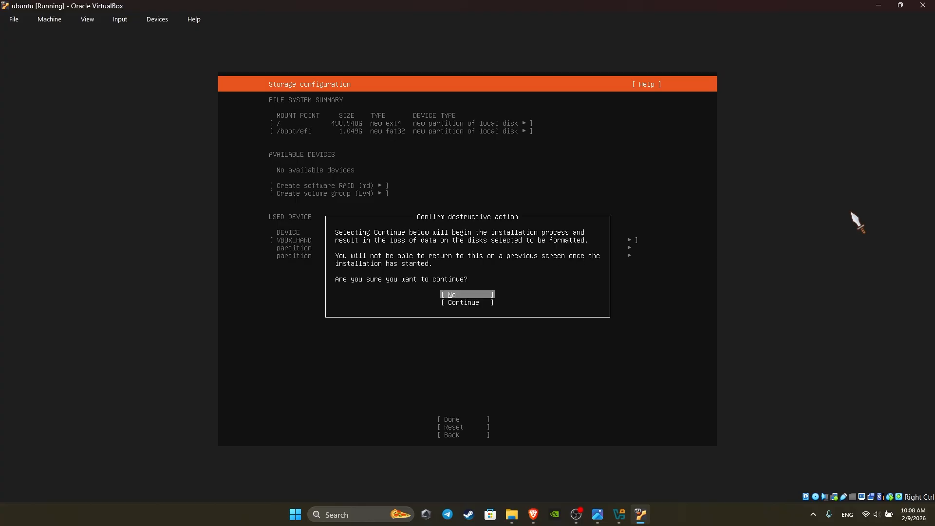
key(Down)
key(Return)
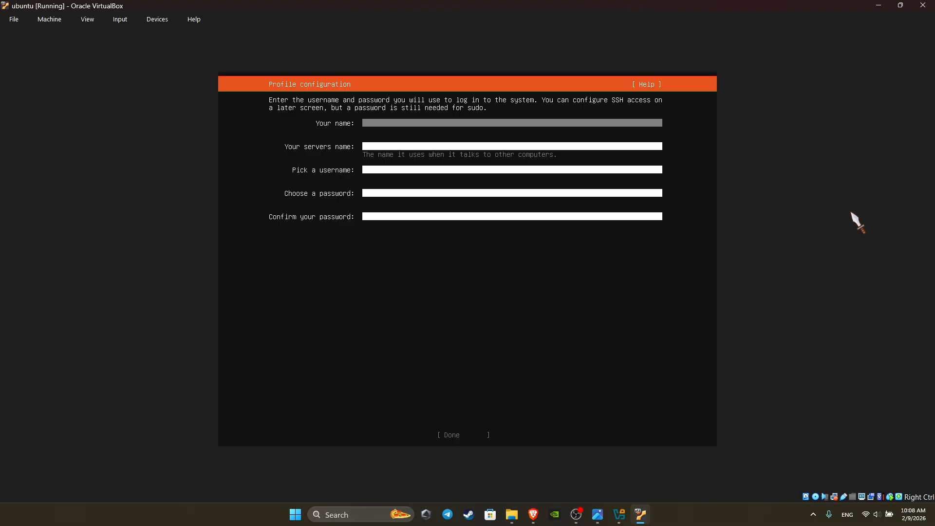
Enter the full name, server name, username and password in Profile configuration, and submit it
text(nang)
key(Tab)
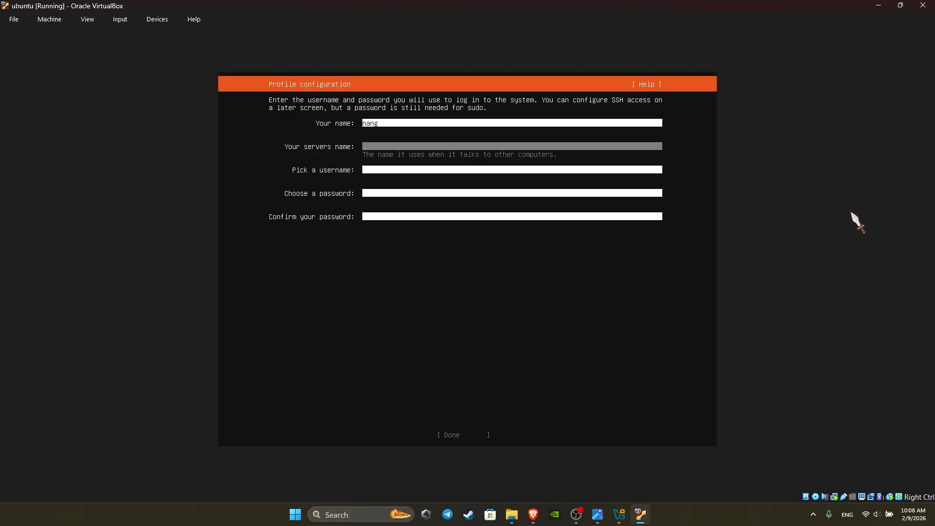
text(nangserver)
key(Tab)
text(nang)
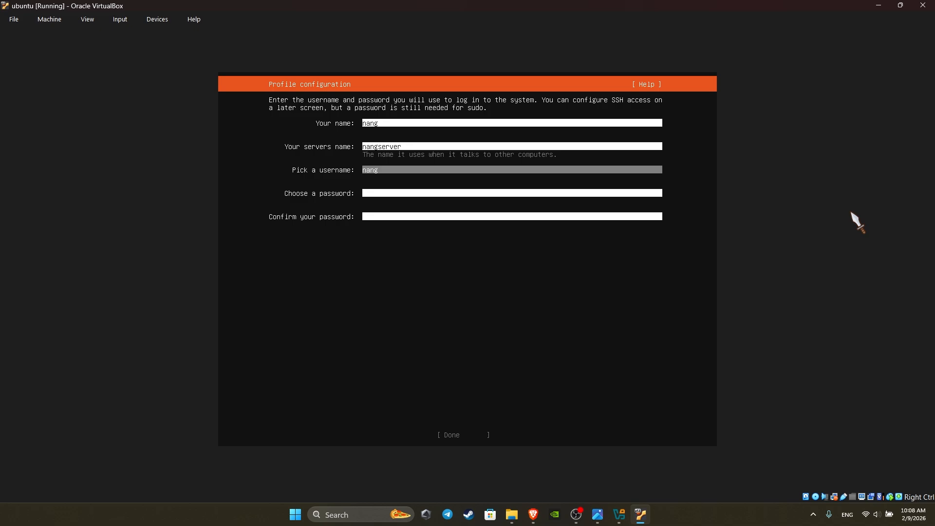
key(Tab)
text(***)
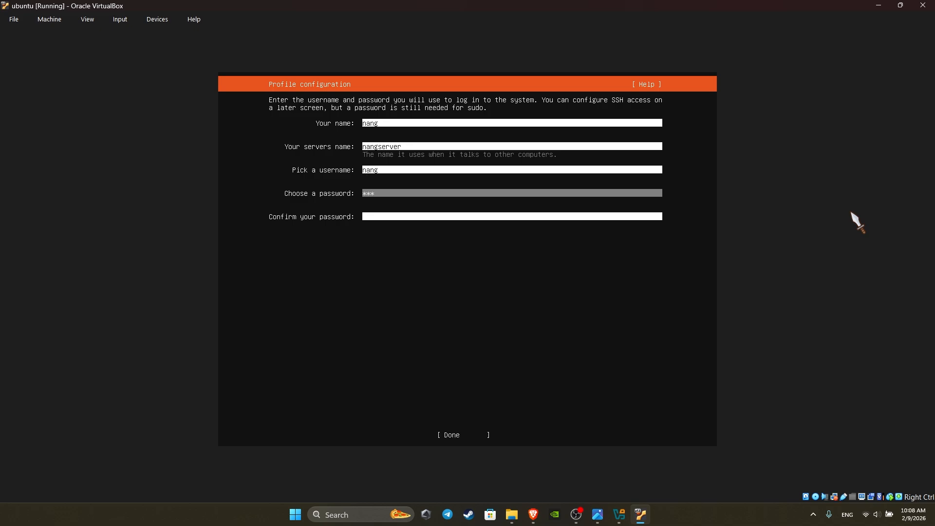
key(Tab)
text(**)
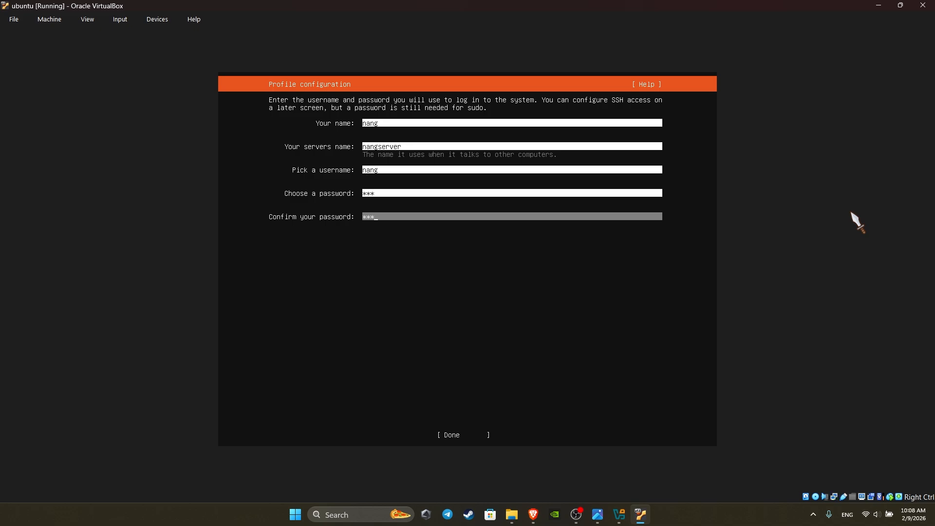
key(Tab)
key(Return)
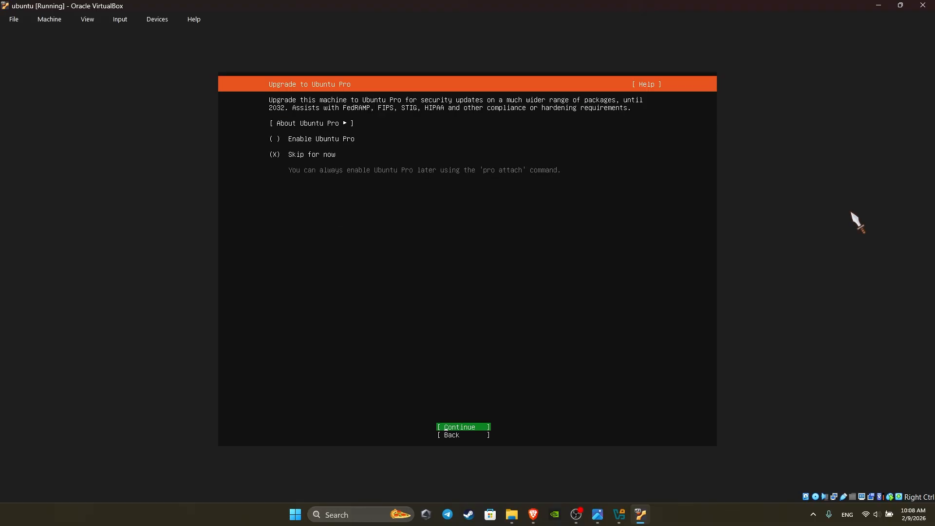
Skip Ubuntu Pro, enable the OpenSSH server, select no featured snaps, and start the installation
key(Return)
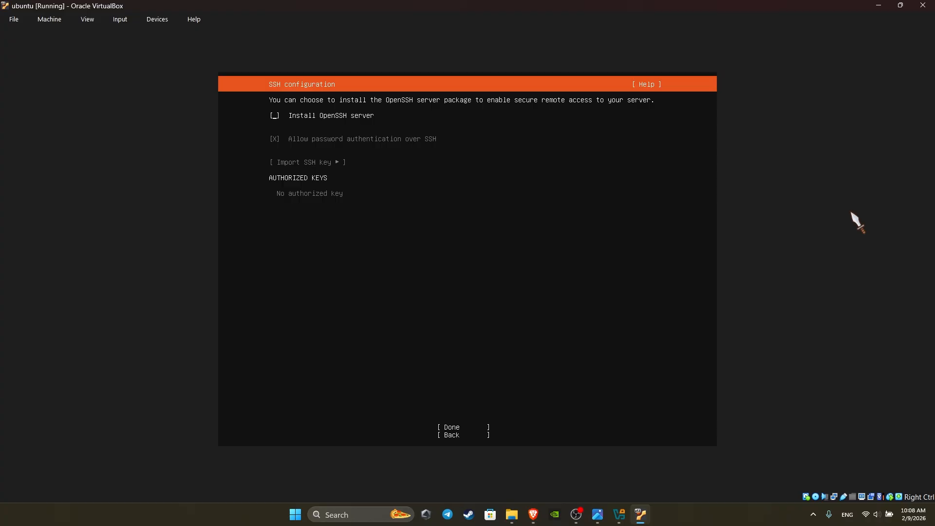
key(space)
key(Down)
key(Down)
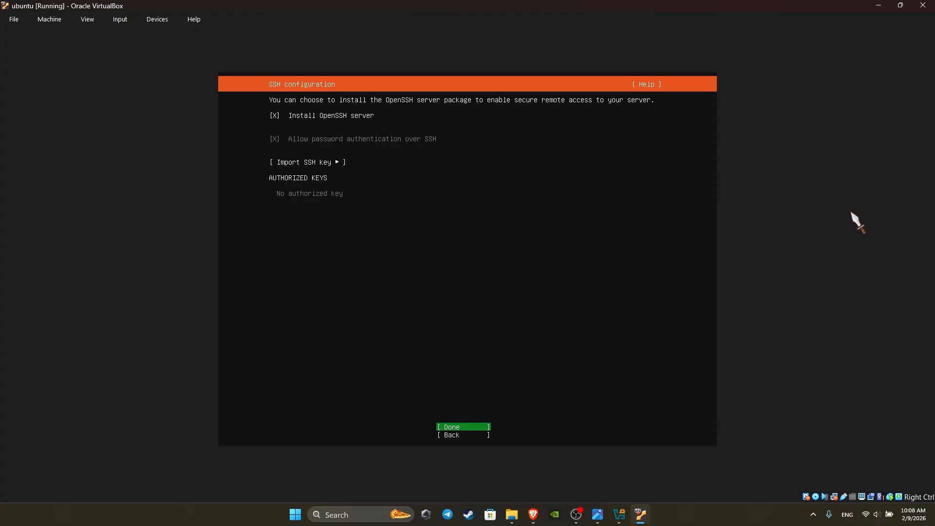
key(Down)
key(Up)
key(Return)
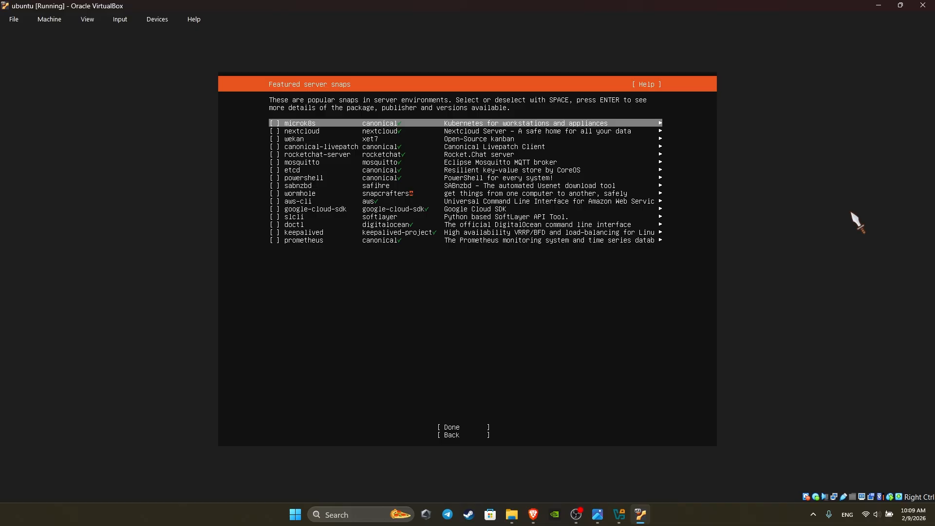
key(Down)
key(Down)
key(Down)
key(Down)
key(Down)
key(Down)
key(Down)
key(Down)
key(Down)
key(Down)
key(Down)
key(Down)
key(Down)
key(Down)
key(Down)
key(Down)
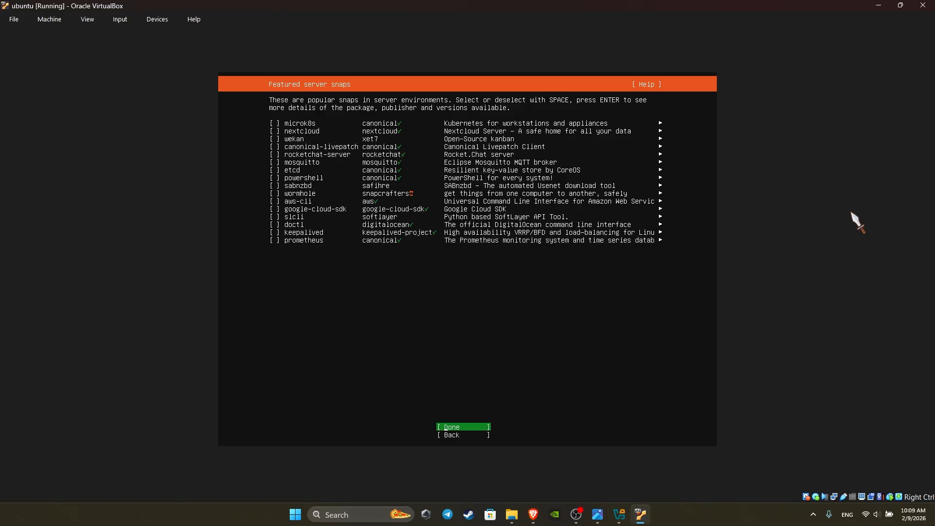
key(Return)
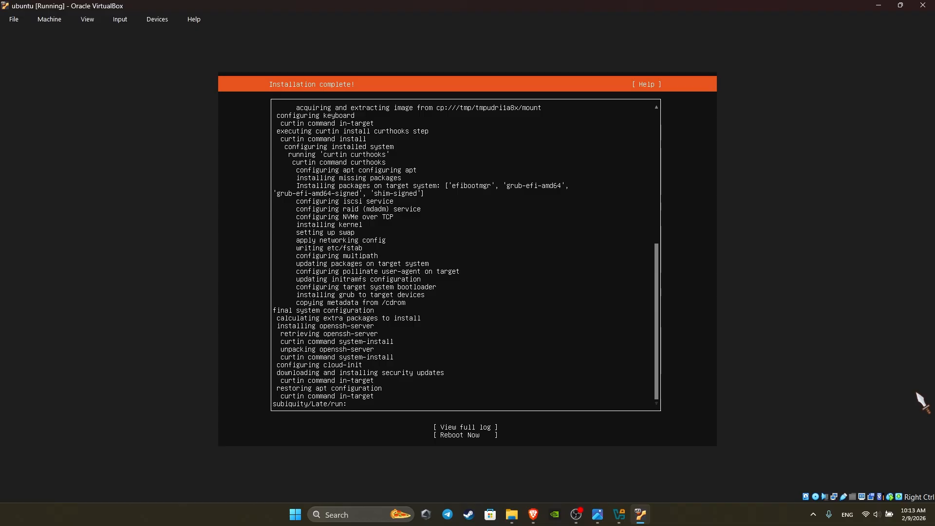
Choose Reboot Now and confirm the installation-medium prompt to boot the installed system
key(Tab)
key(Down)
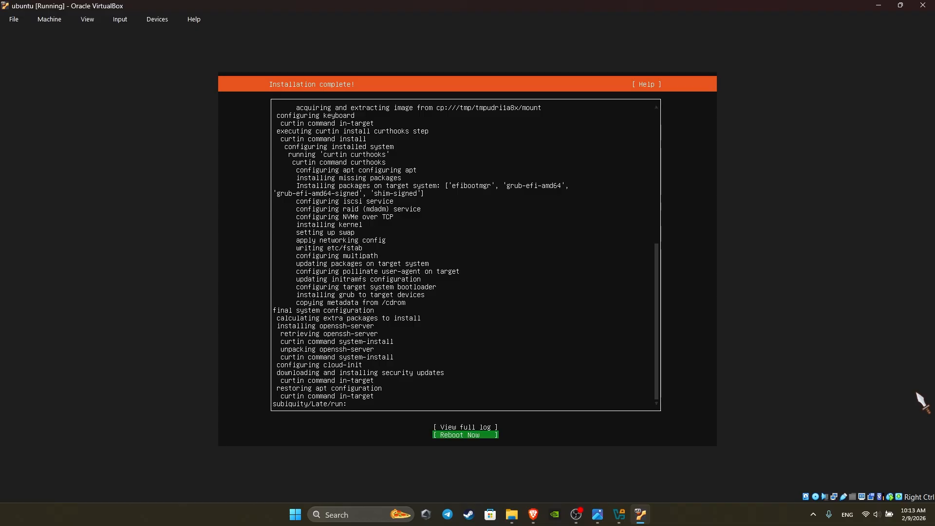
key(Return)
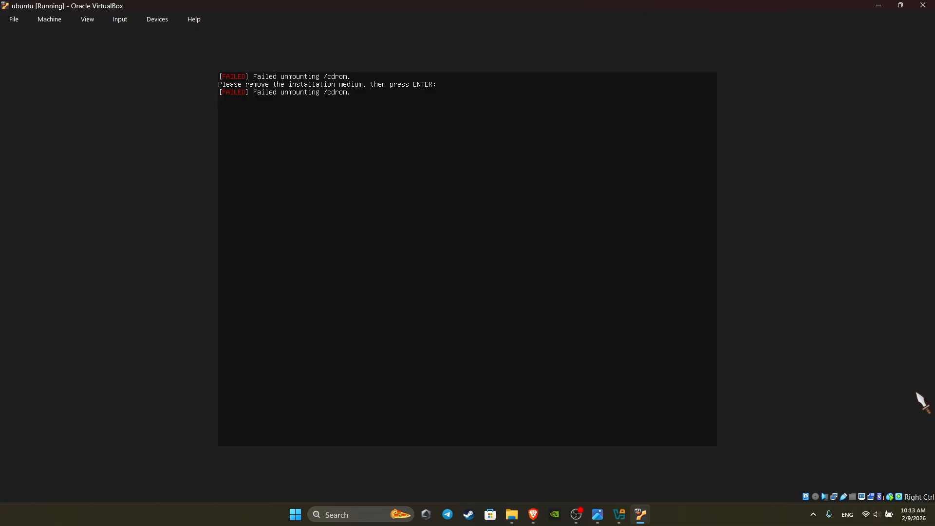
key(Return)
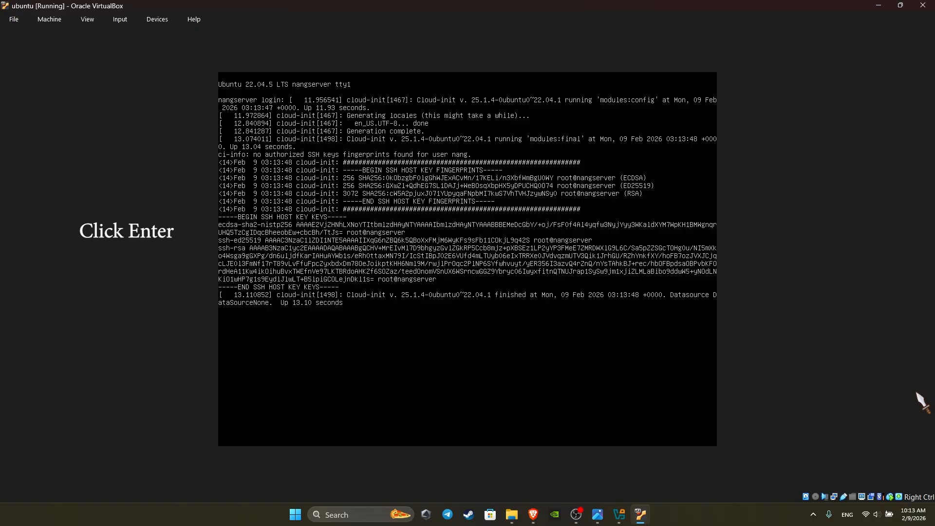
Log in at the tty1 console with the user name and account password
key(Return)
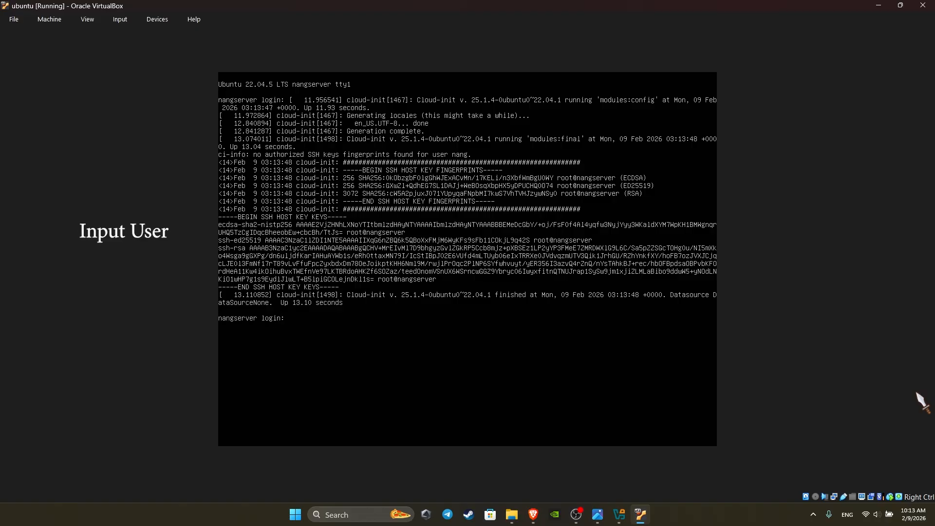
text(nang)
key(Return)
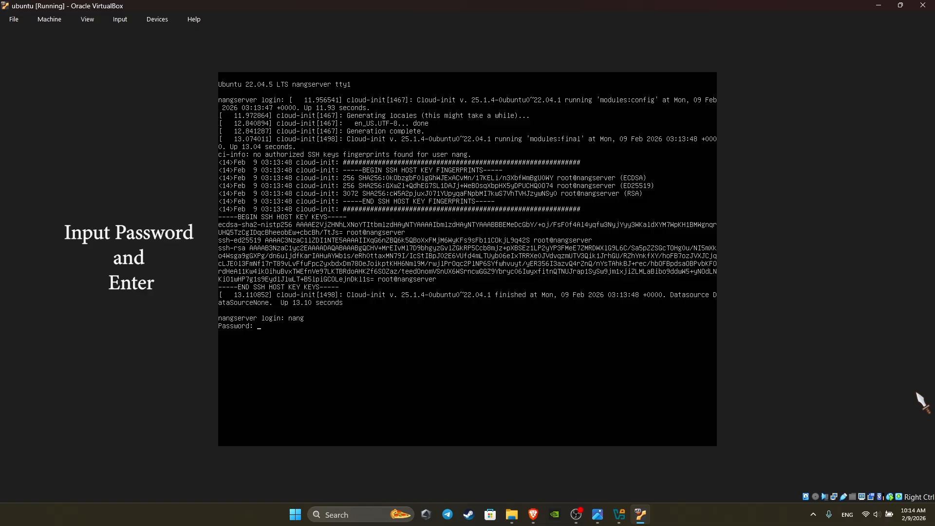
key(Return)
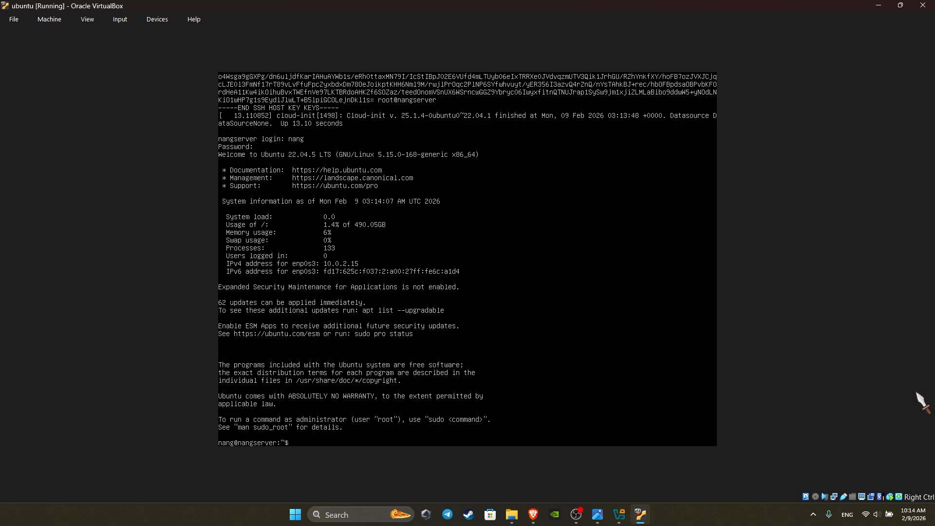
text(sudo)
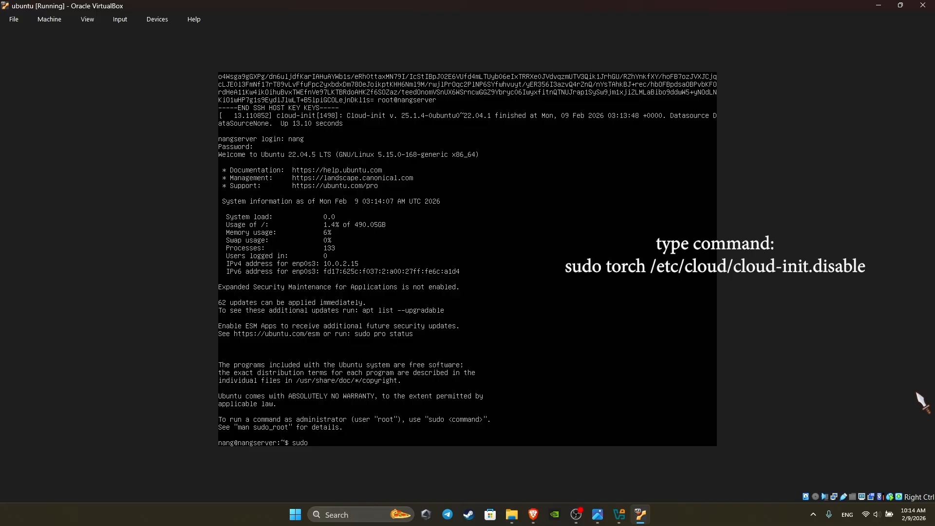
Run sudo touch /etc/cloud/cloud-init.disable, fixing typos, and enter the sudo password
text(to)
text(uch)
text(\)
key(BackSpace)
text(/b)
key(BackSpace)
text(/clound/clound)
key(BackSpace)
key(BackSpace)
key(BackSpace)
key(BackSpace)
key(BackSpace)
key(BackSpace)
key(BackSpace)
key(BackSpace)
key(BackSpace)
text(d/cou)
key(BackSpace)
key(BackSpace)
text(loud)
text(-in)
text(it.disa)
key(Return)
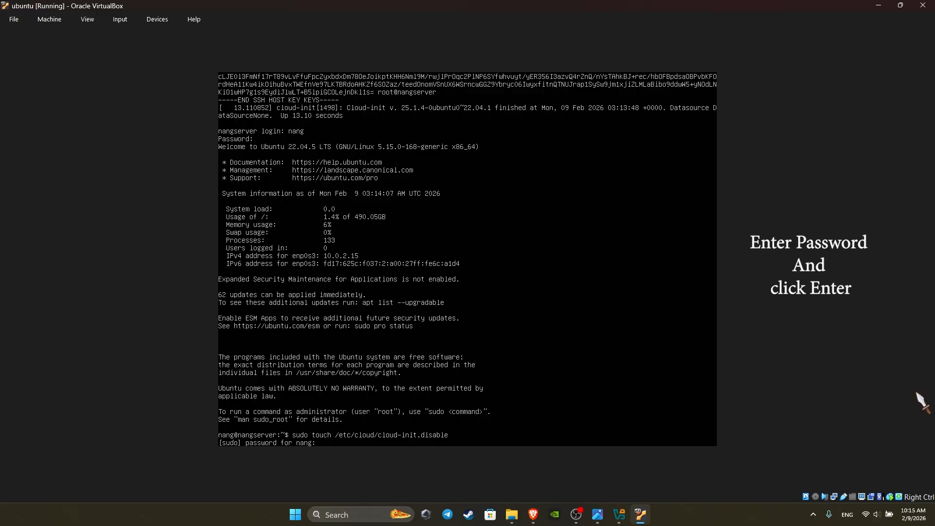
key(Return)
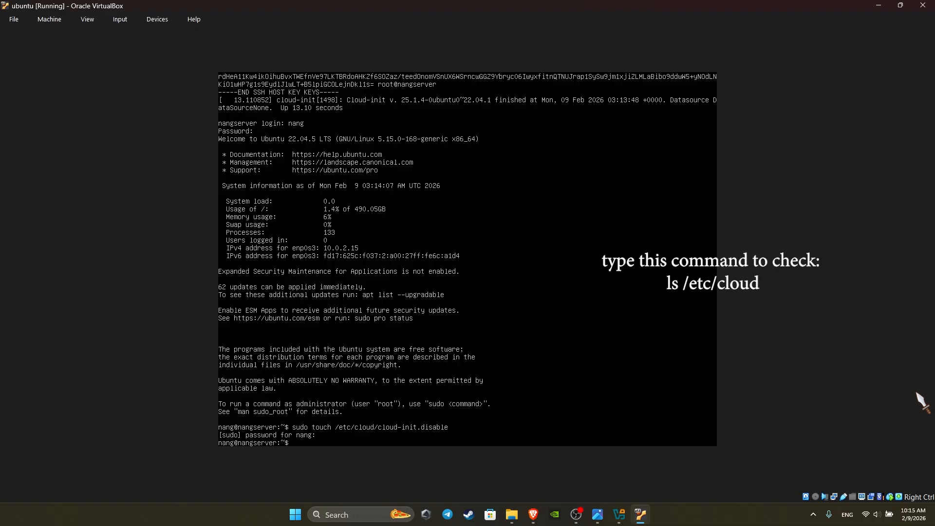
Run ls /etc/cloud and cat /etc/cloud/cloud-init.disable to confirm the file exists and is empty
text(ls /etc/cloud)
key(Return)
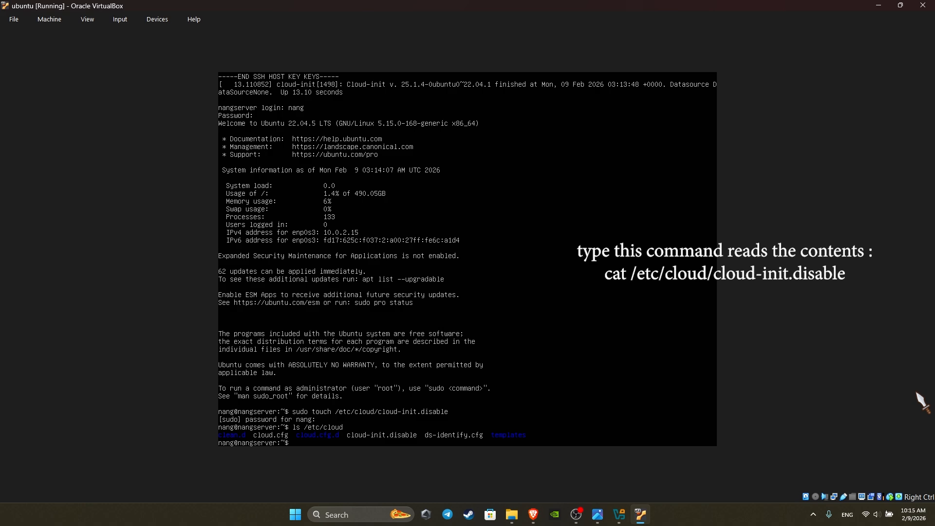
text(cat)
text(/)
text(etc)
text(/cloud)
text(/cloud)
text(-init)
text(.disa)
text(vl)
key(BackSpace)
key(BackSpace)
text(ble)
key(Return)
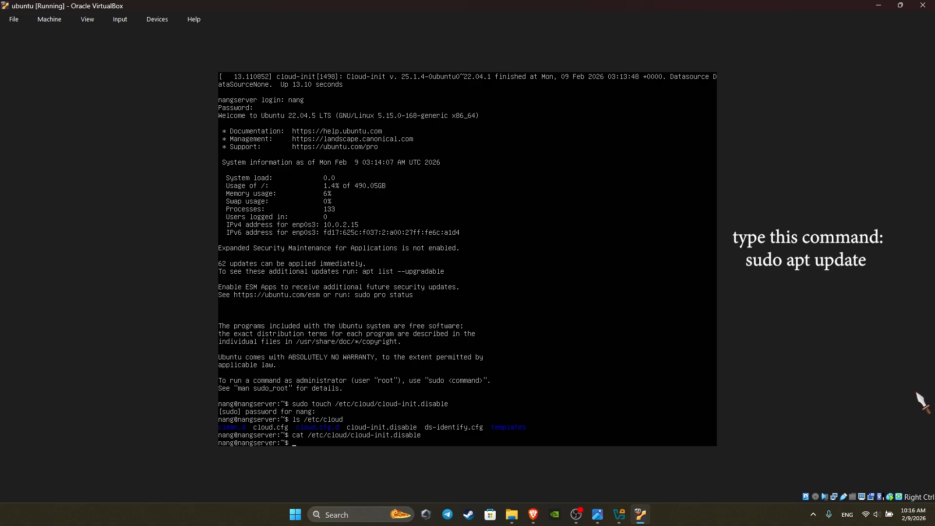
Run sudo apt update, then sudo apt upgrade -y until the outdated-daemons restart prompt
text(sudo apt update)
key(Return)
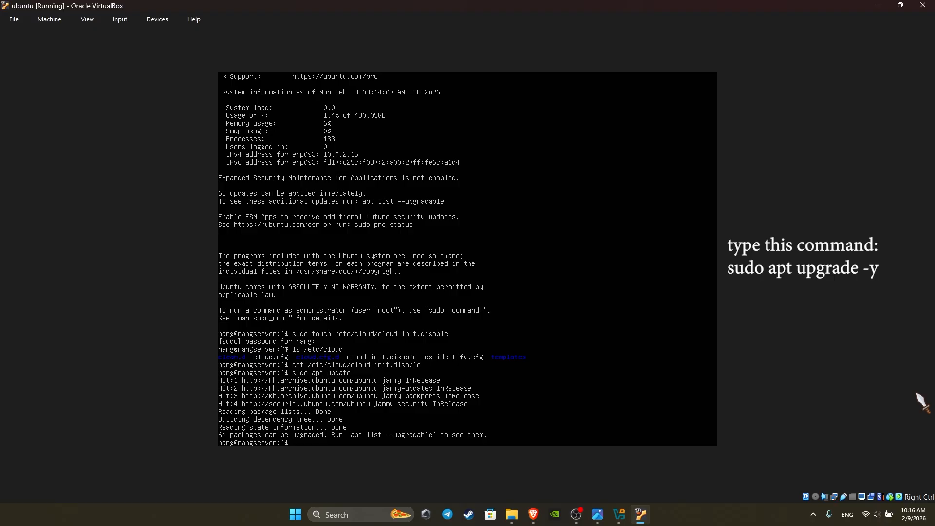
text(sudo apt upgrade -y)
key(Return)
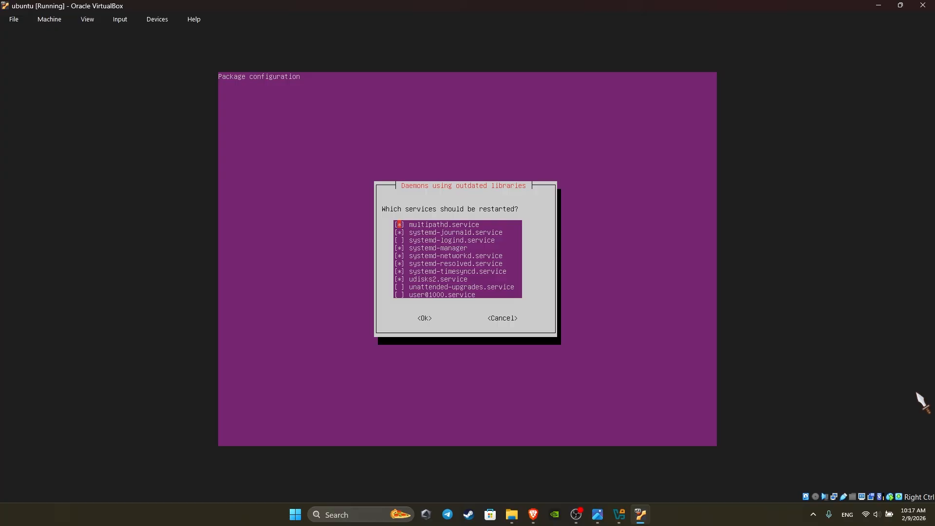
Accept the default selection to restart services using outdated libraries
key(Tab)
key(Return)
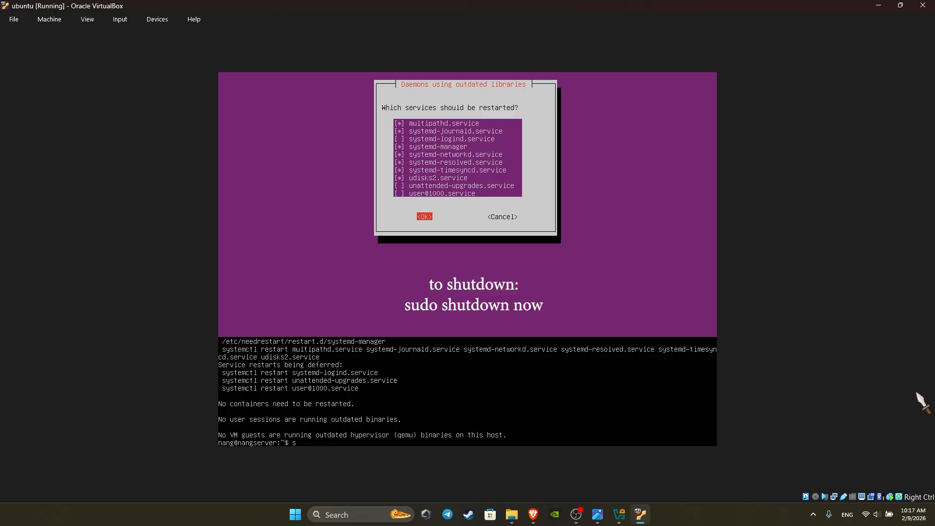
Run sudo shutdown now to power off the server immediately
text(udo shutdown now)
key(Return)
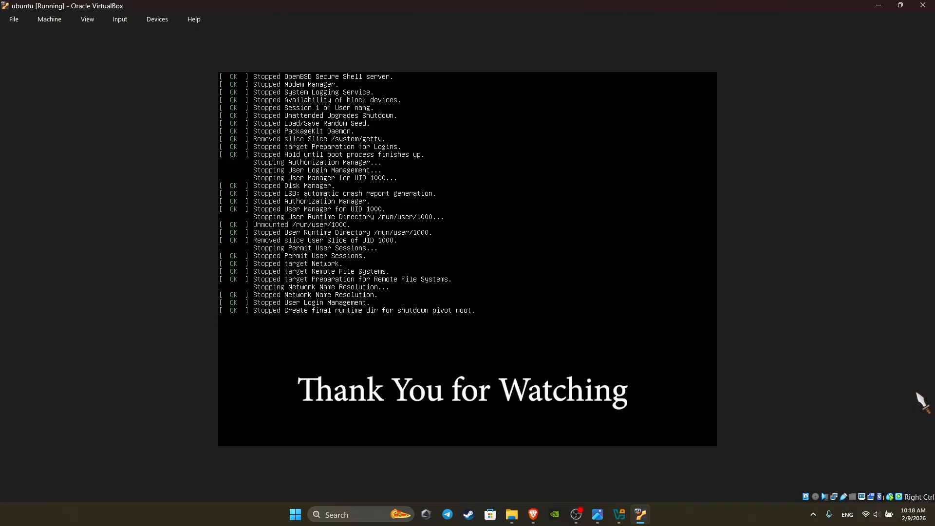